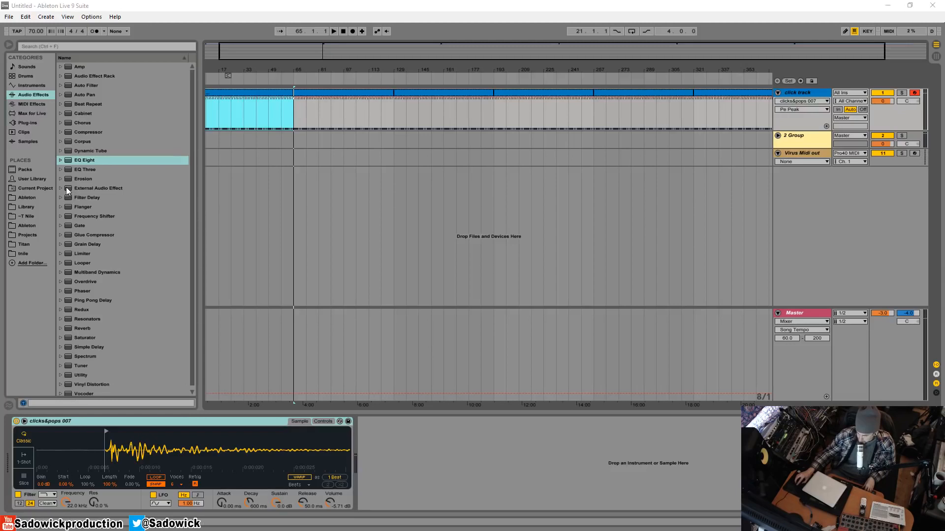
Place VEC1 BD Clubby 38.wav from the library's VEC1 Clubby folder on a new audio track at bar 65.
click(30, 206)
click(108, 154)
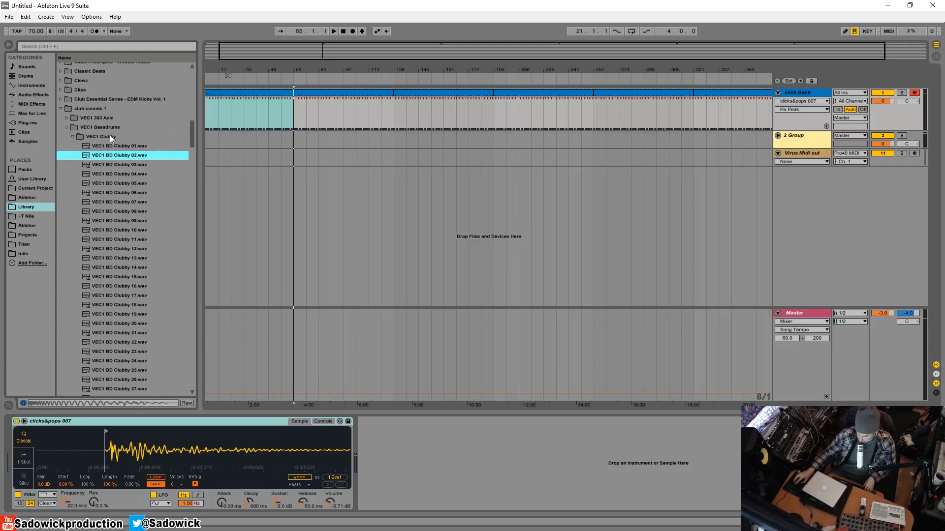
scroll(120, 241, down, 10)
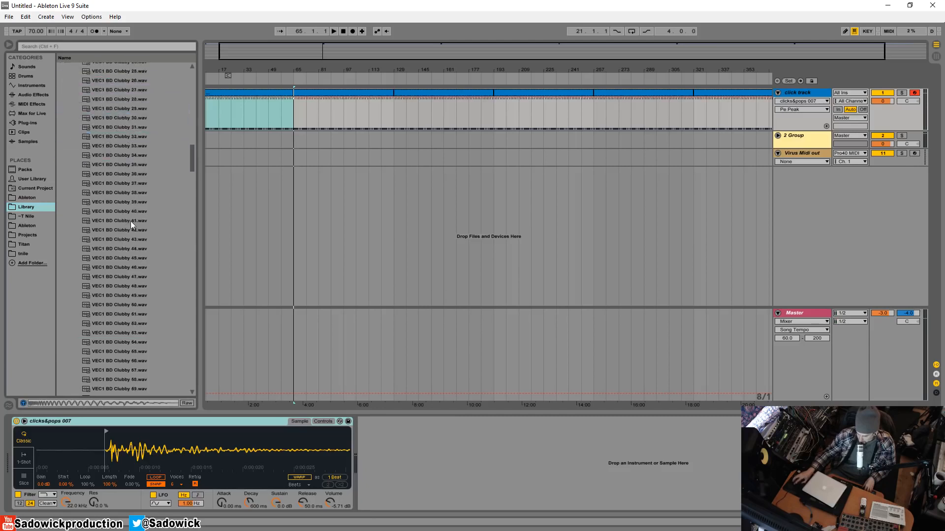
click(142, 193)
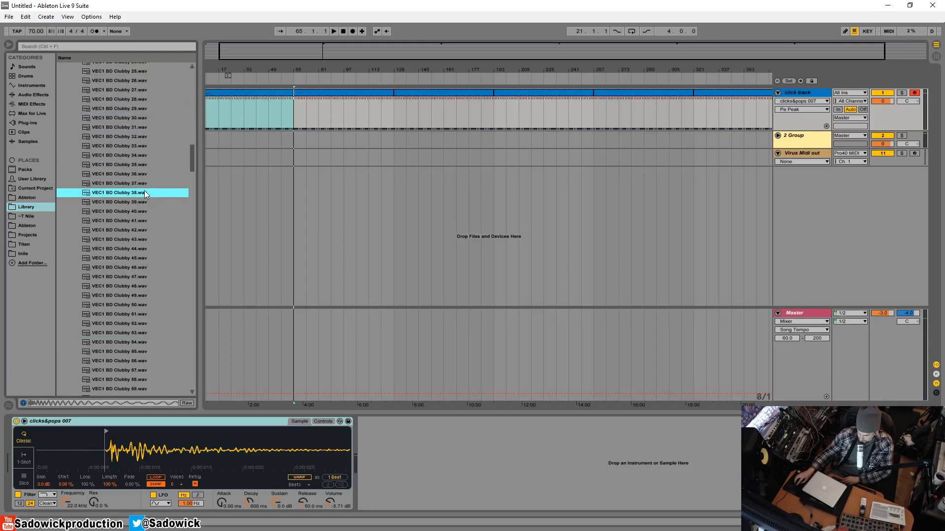
click(296, 195)
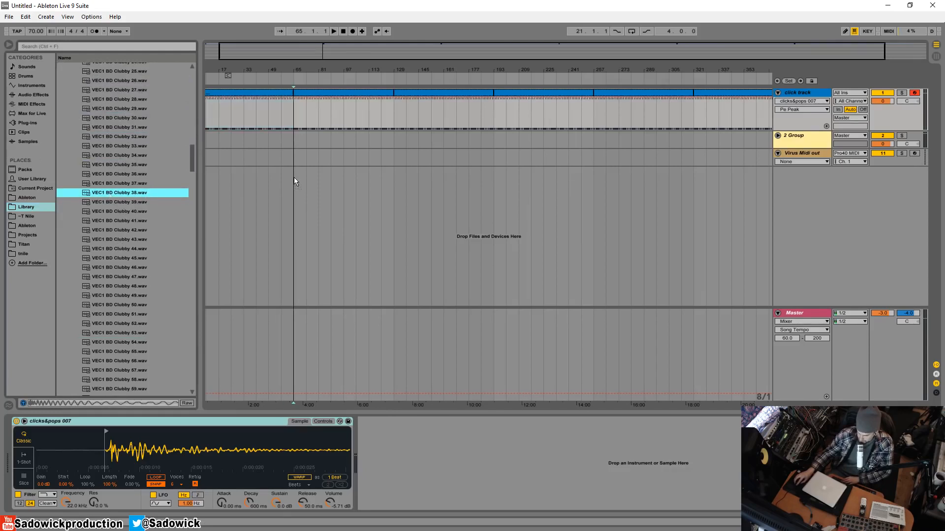
key(ctrl+t)
drag(295, 72, 414, 197)
Audition the Clubby kick samples after number 38 and place VEC1 BD Clubby 54.wav on a new audio track at bar 65.
key(Down)
key(Down)
key(Down)
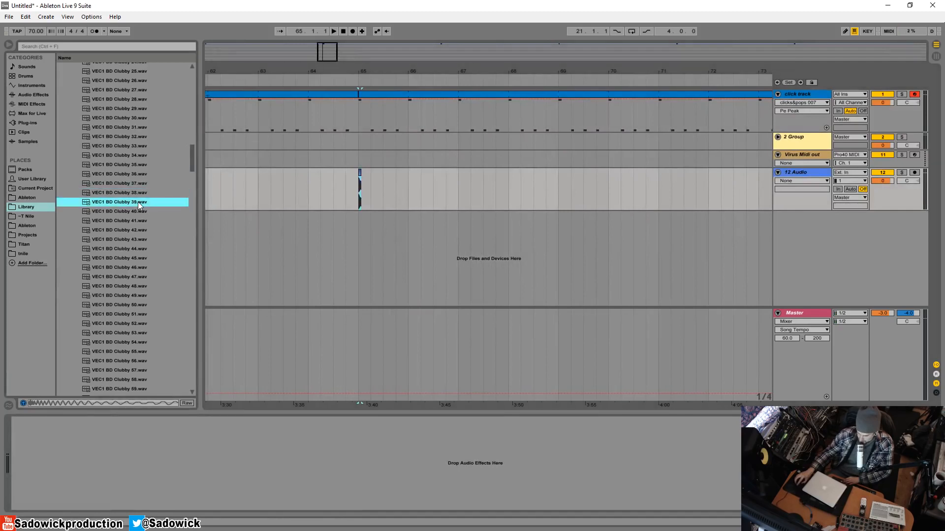
key(Down)
key(Down)
key(Down)
key(Down)
key(Down)
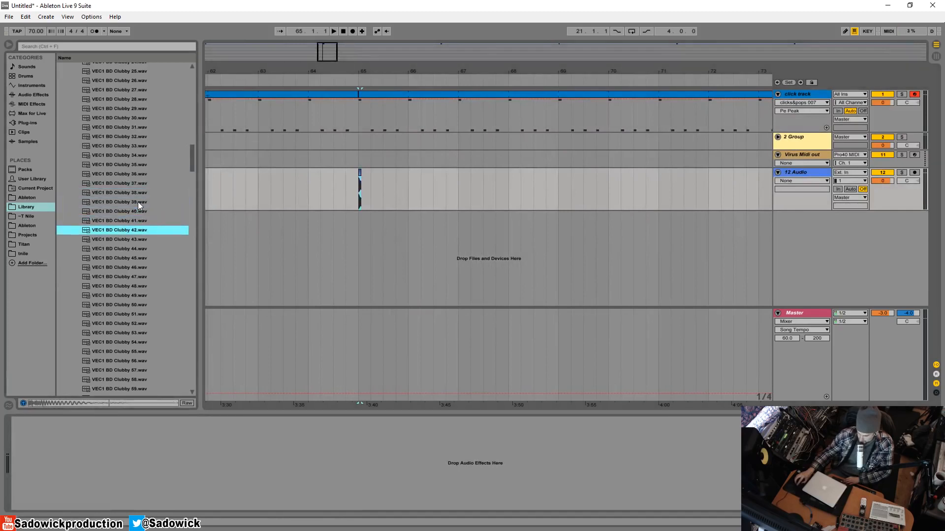
key(Down)
key(Down)
key(Down)
key(Down)
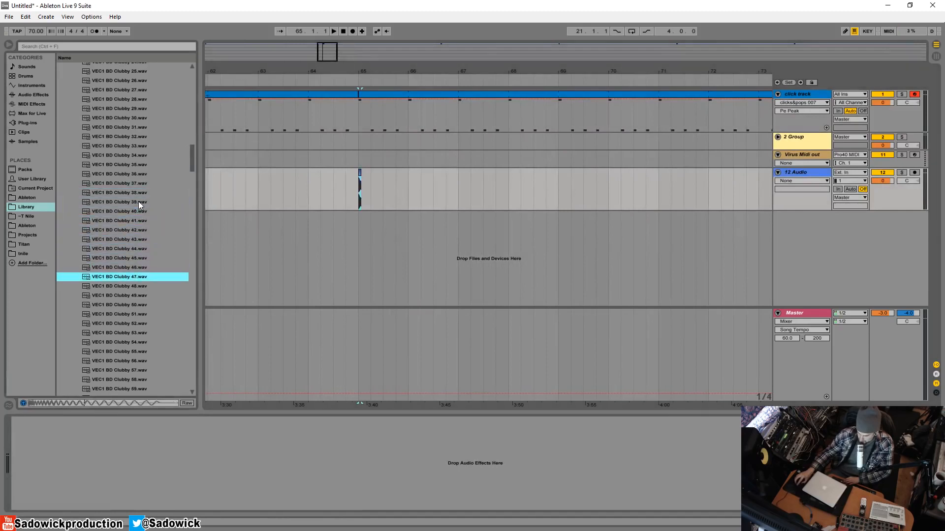
key(Down)
key(Down)
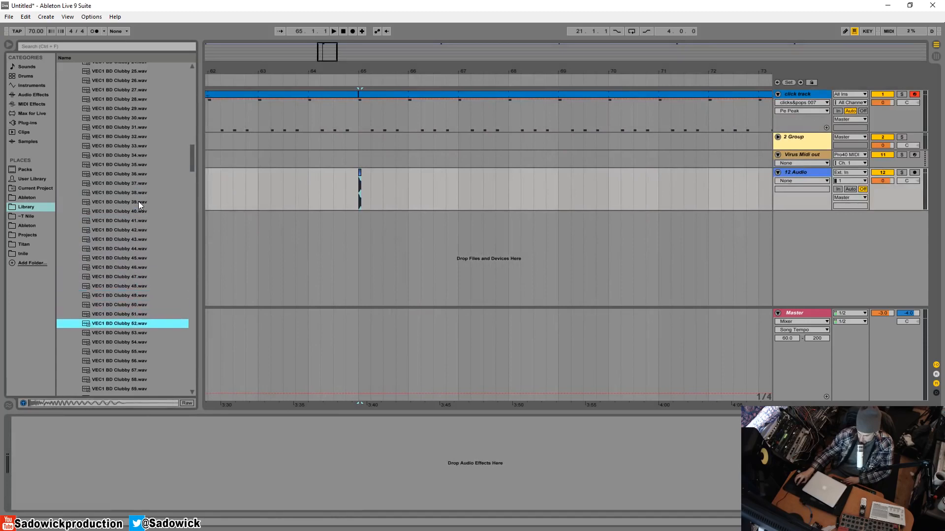
key(Up)
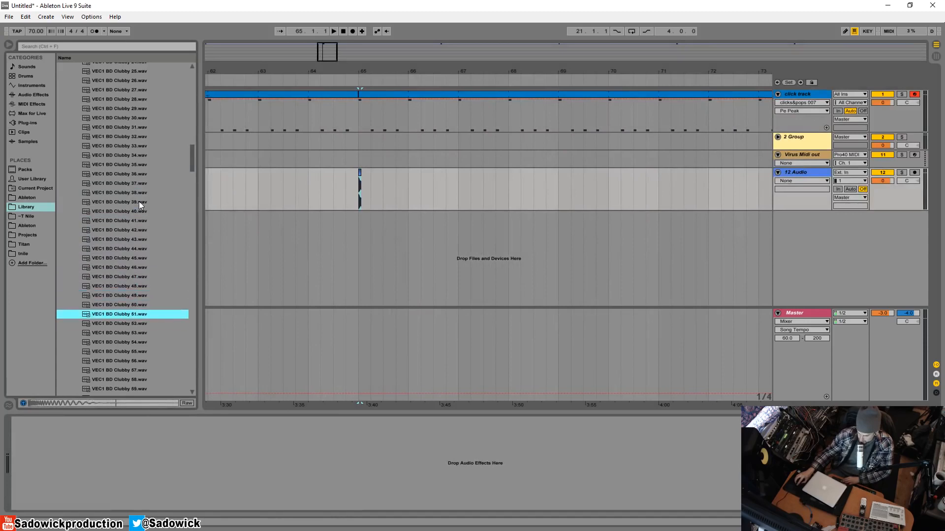
key(Down)
key(Down)
key(Down)
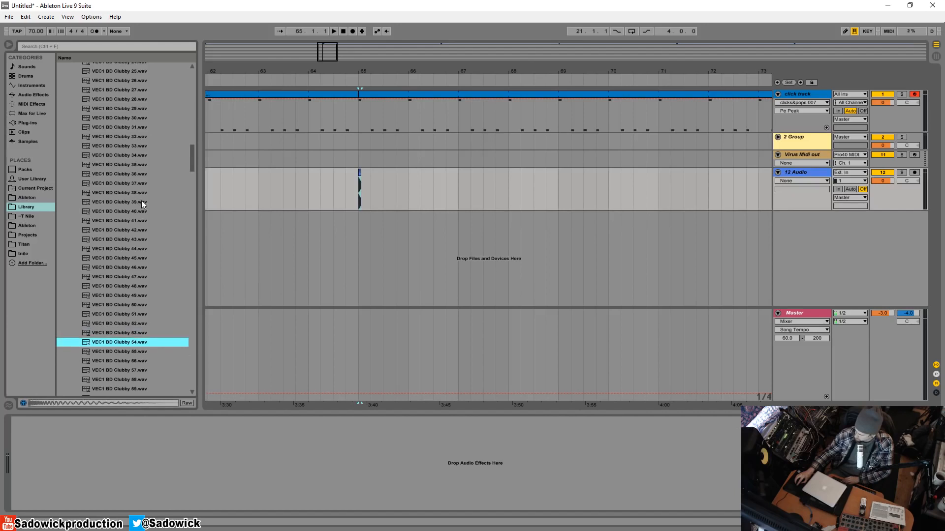
drag(129, 347, 358, 229)
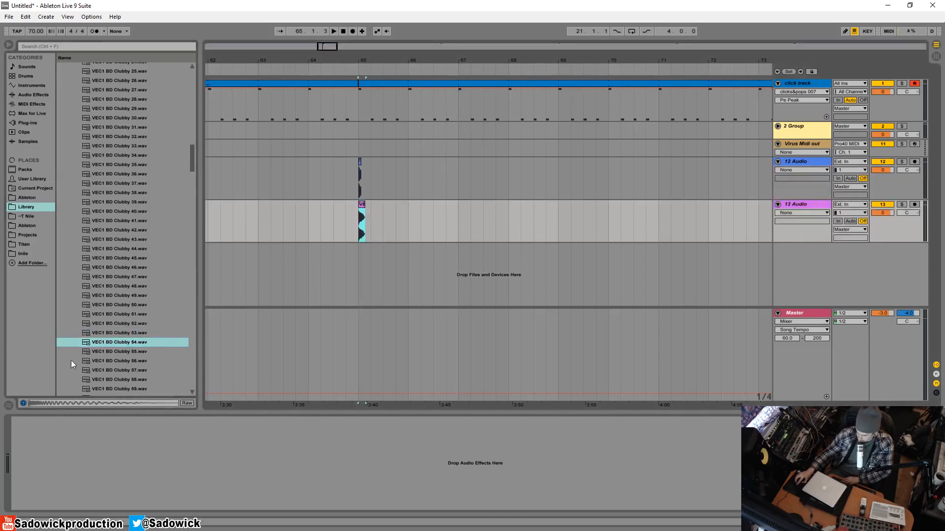
Replace the Clubby 54 clip with VEC1 BD Clubby 55.wav at bar 65 on the same track.
drag(363, 64, 466, 275)
click(448, 223)
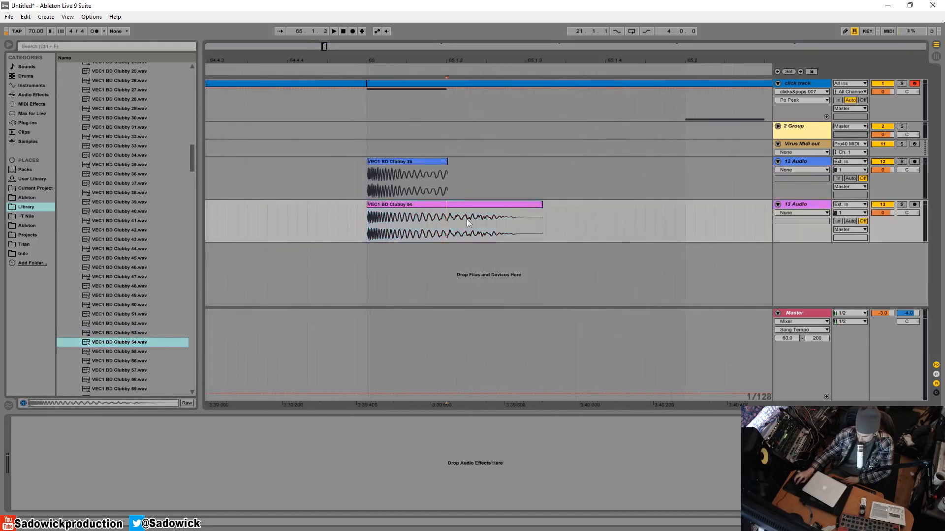
click(626, 232)
scroll(141, 314, down, 2)
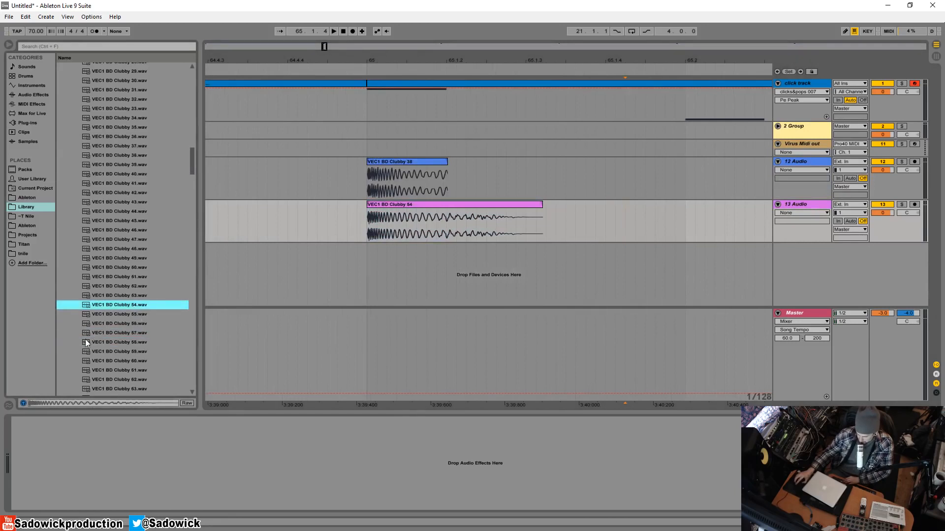
click(141, 314)
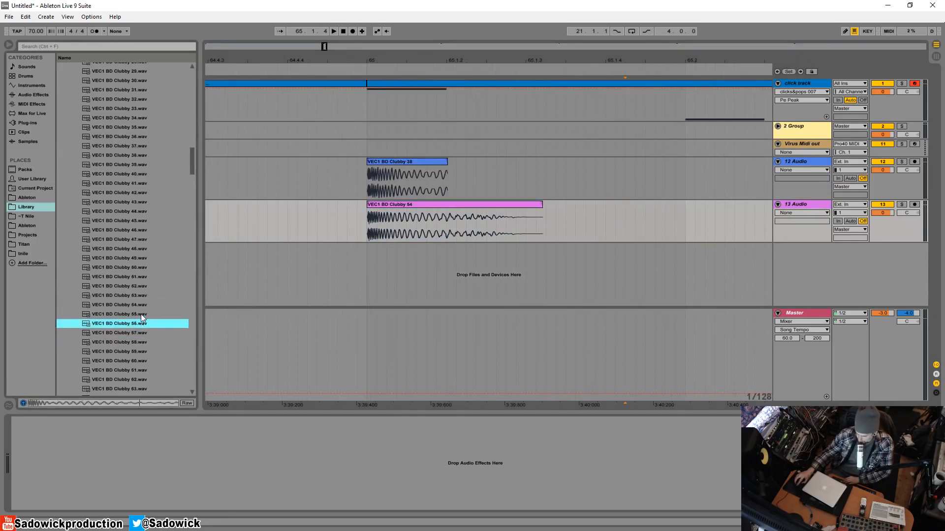
drag(133, 317, 369, 225)
drag(502, 204, 571, 215)
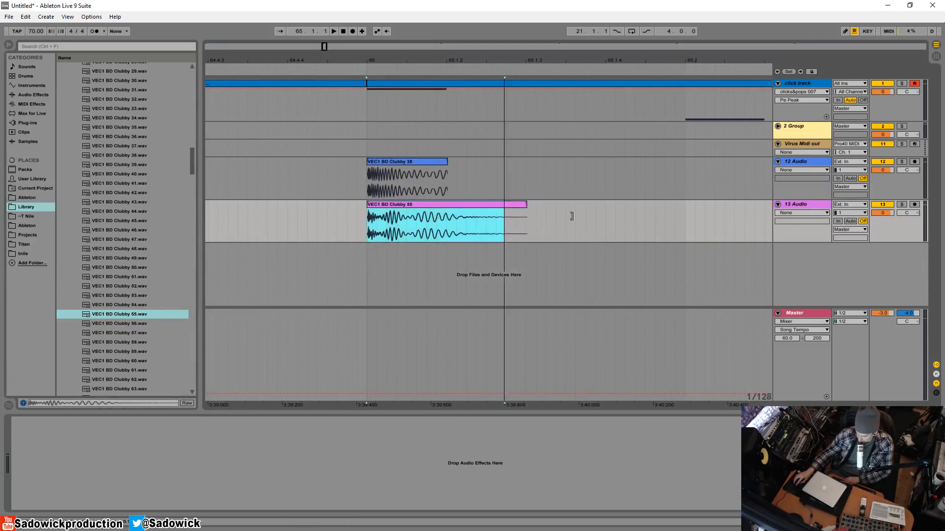
Audition the Clubby samples in the 60s and 70s and place VEC1 BD Clubby 73.wav on a new audio track at bar 65.
scroll(141, 367, down, 3)
click(145, 359)
key(Down)
key(Down)
key(Down)
key(Down)
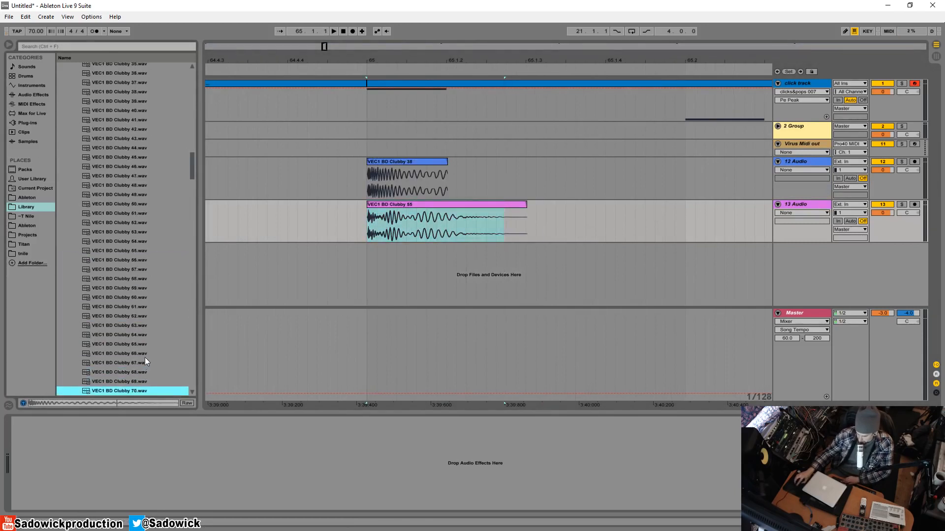
key(Down)
key(Down)
key(Down)
key(Down)
key(Up)
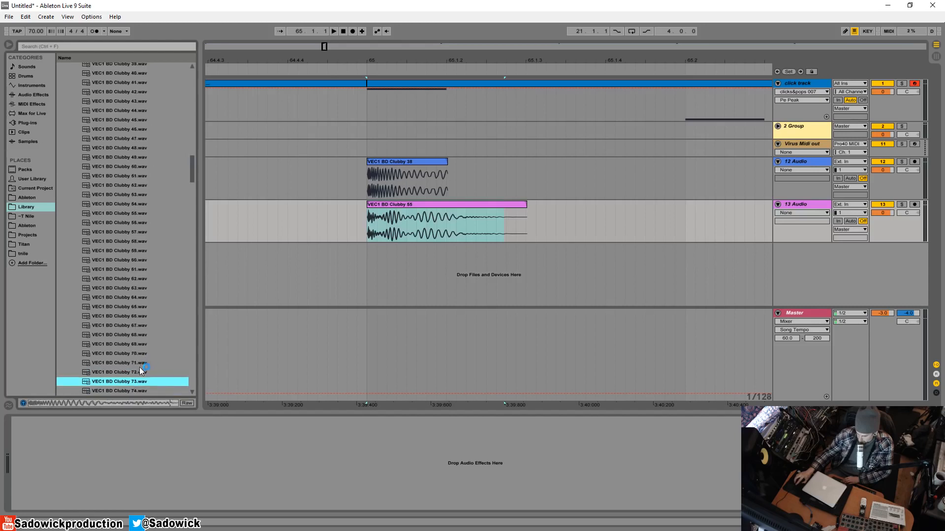
drag(133, 385, 369, 258)
Audition the kick samples at the start of the VEC1 Clubby folder, from Clubby 01 through Clubby 10.
scroll(121, 391, down, 3)
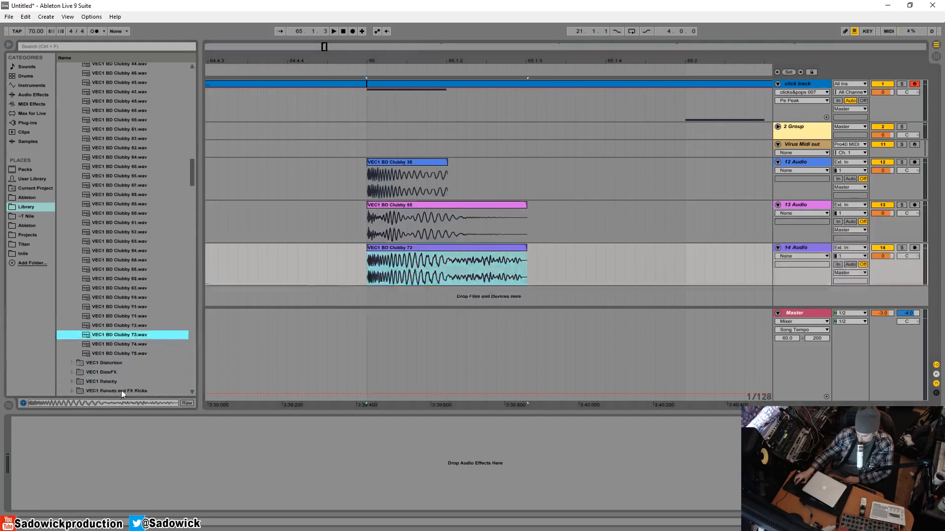
click(125, 346)
drag(192, 180, 188, 132)
click(118, 254)
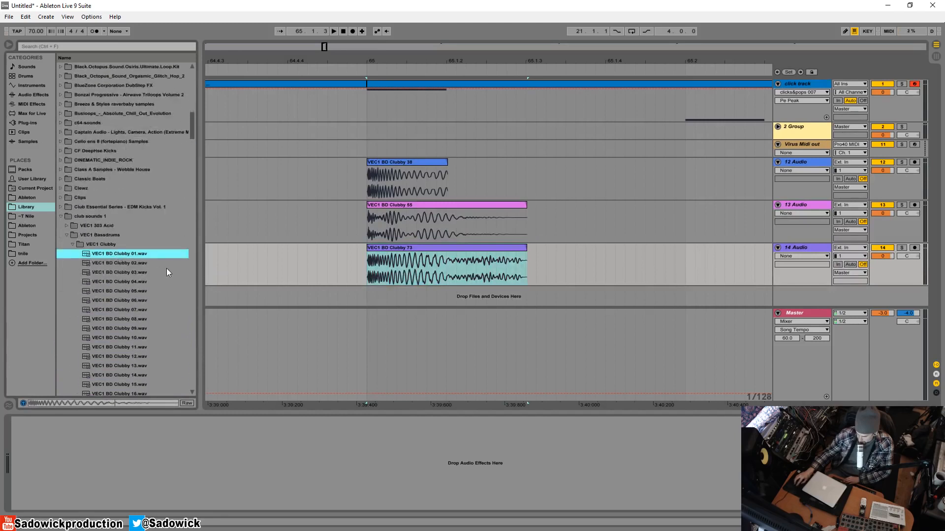
key(Down)
key(Down)
key(Down)
key(Down)
key(Down)
key(Down)
key(Down)
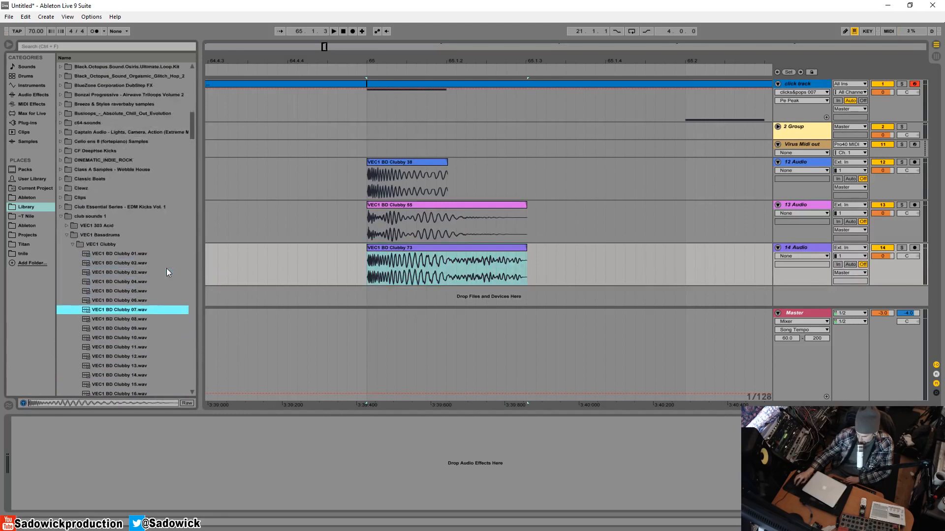
key(Down)
key(Up)
key(Up)
key(Down)
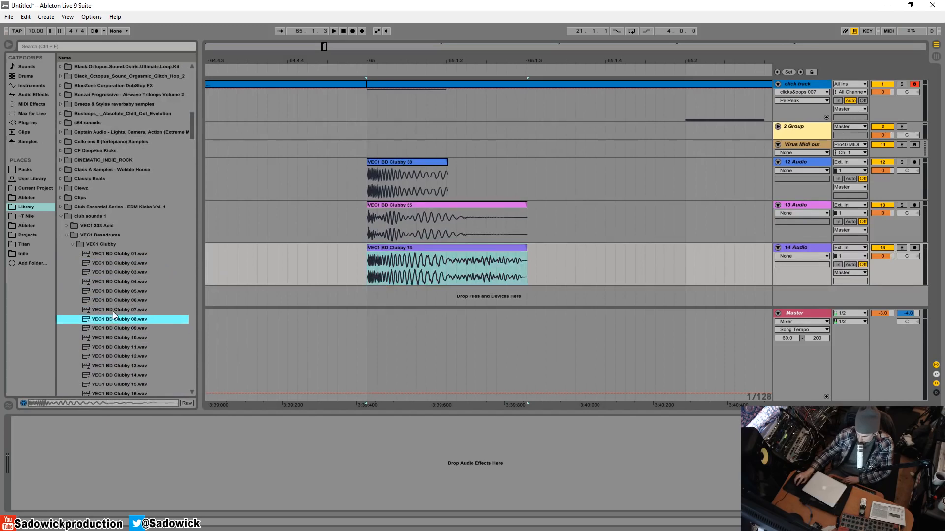
key(Down)
key(Down)
key(Down)
key(Up)
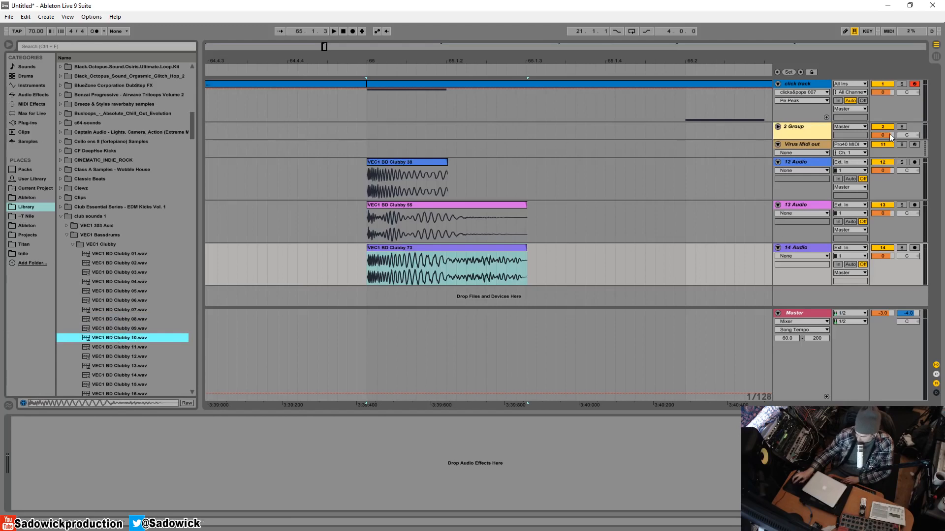
Reduce the heights of the Clubby 38 and Clubby 55 tracks and place VEC1 BD Clubby 10.wav on a new audio track at bar 65.
drag(896, 200, 896, 184)
drag(895, 226, 896, 201)
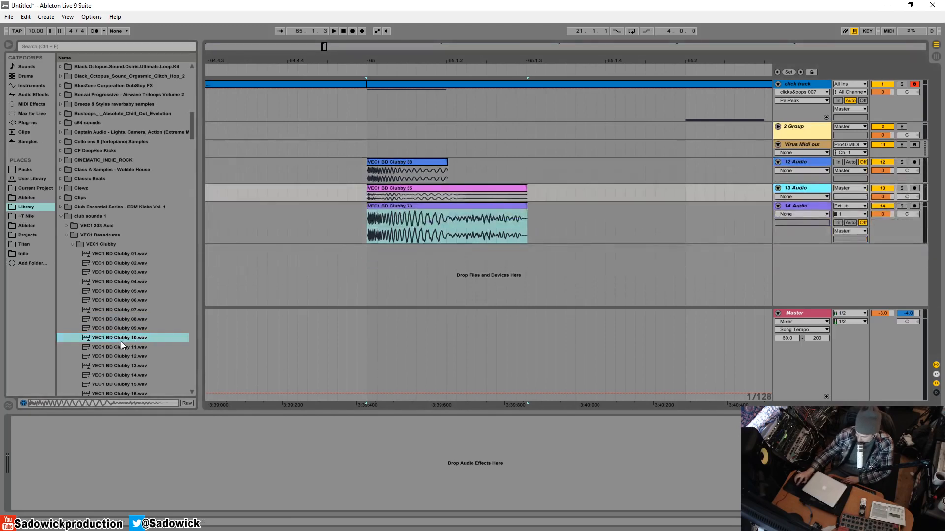
drag(122, 343, 370, 265)
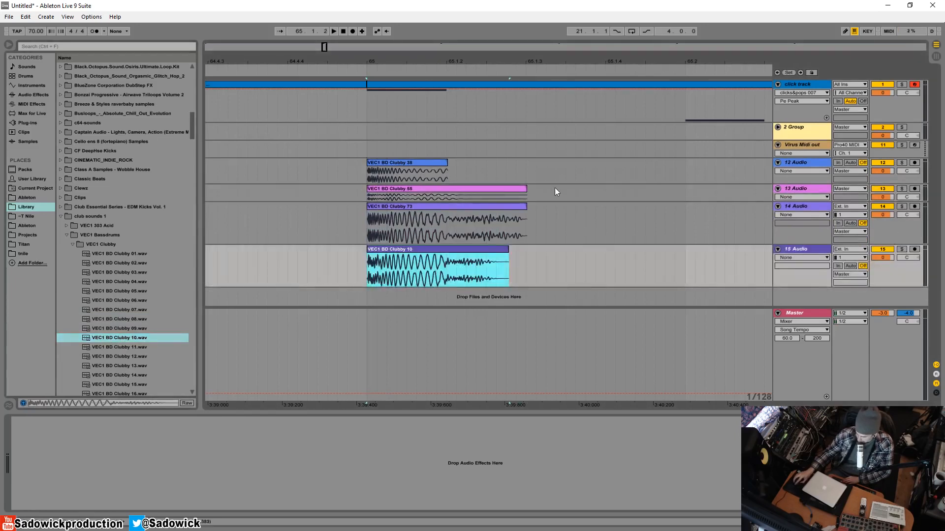
Set the song tempo to 160 BPM and loop the one-beat range starting at 65.3.
mouse_move(36, 31)
mouse_down()
mouse_move(36, 2)
mouse_move(36, 29)
mouse_move(36, 20)
mouse_up()
drag(486, 62, 331, 36)
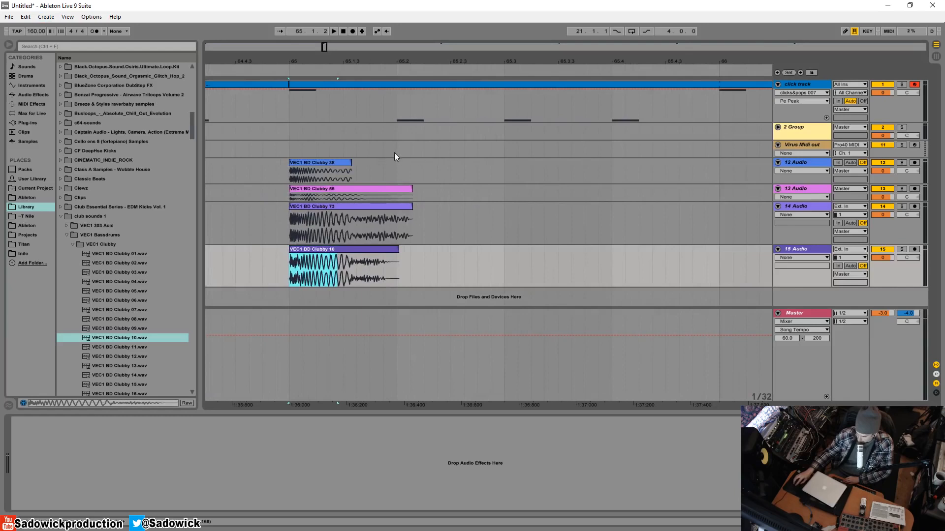
drag(396, 151, 276, 151)
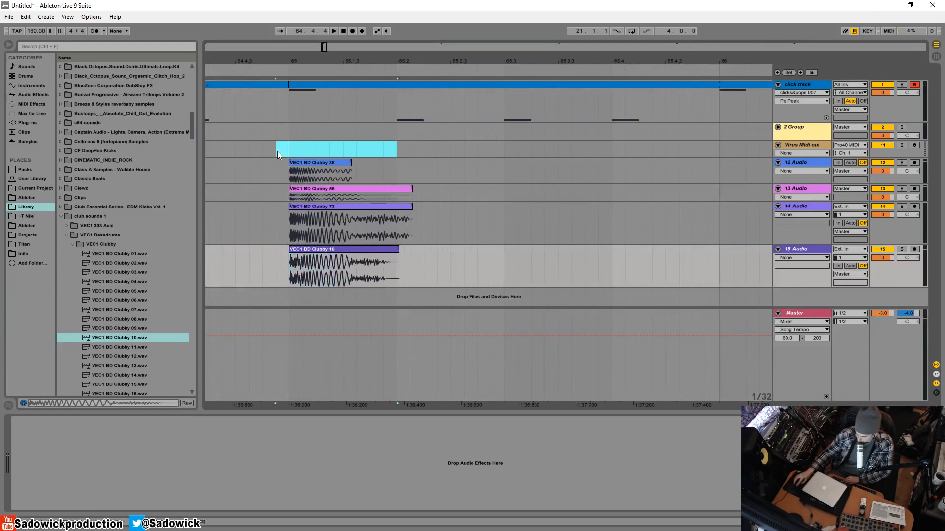
drag(504, 151, 600, 149)
right_click(578, 148)
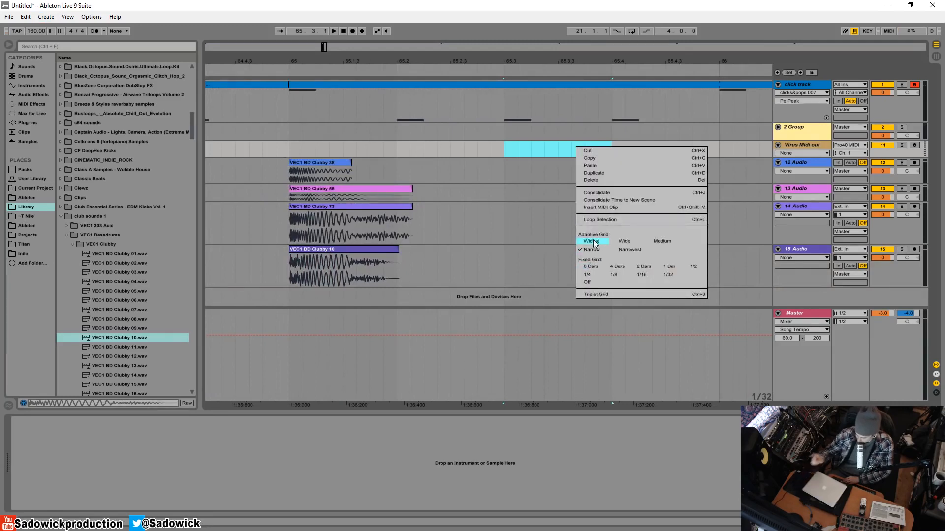
click(644, 219)
Mute the click track and solo the track holding the Clubby 10 kick.
mouse_move(543, 59)
mouse_down()
mouse_move(423, 61)
mouse_move(558, 59)
mouse_up()
click(883, 85)
click(330, 163)
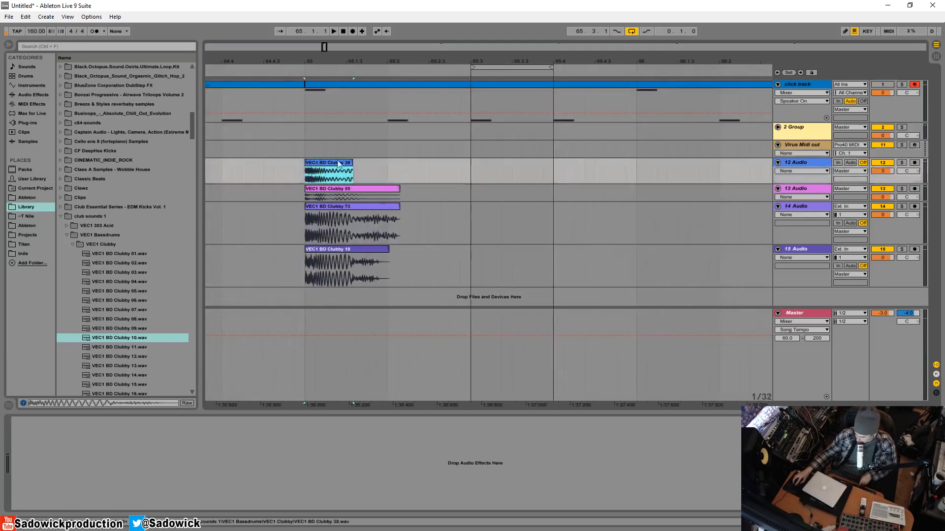
click(901, 162)
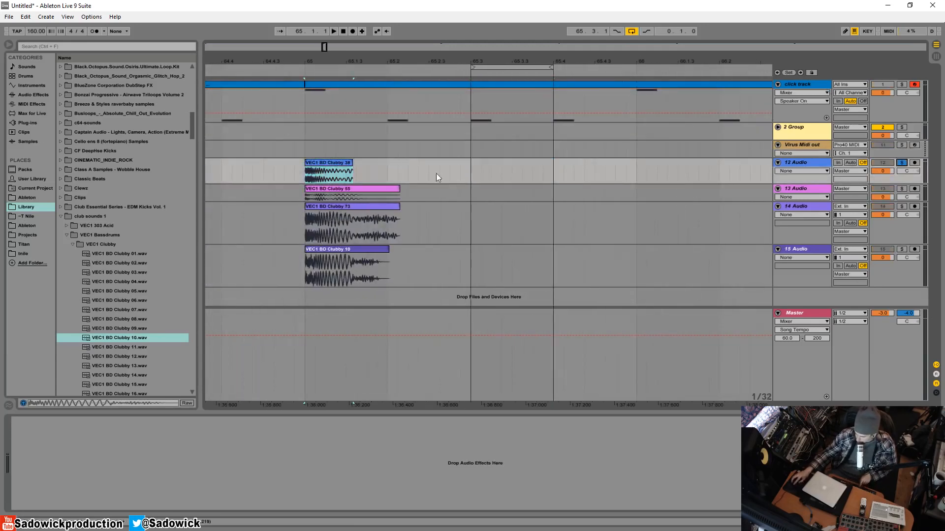
click(356, 249)
click(897, 250)
Start playback, move the Clubby 10 clip to 65.3 inside the loop, and stop playback.
key(space)
click(380, 267)
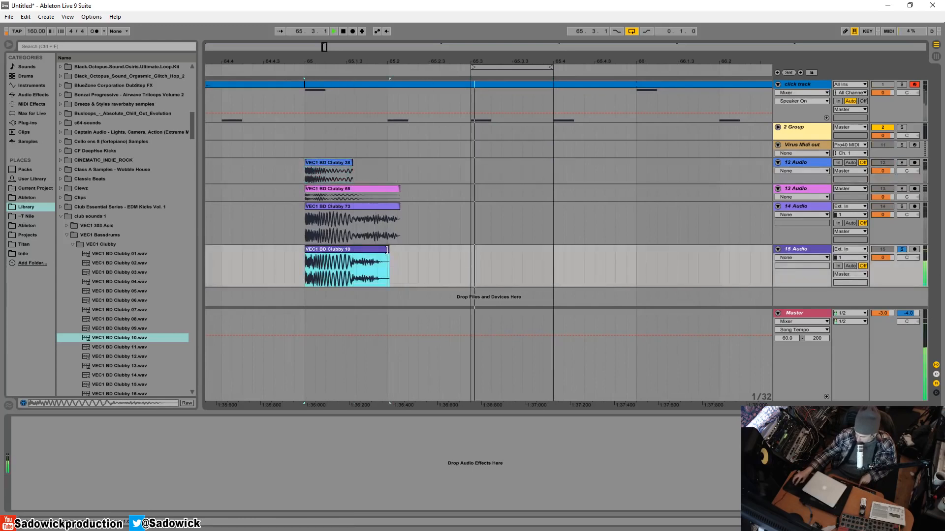
drag(370, 253, 536, 254)
key(space)
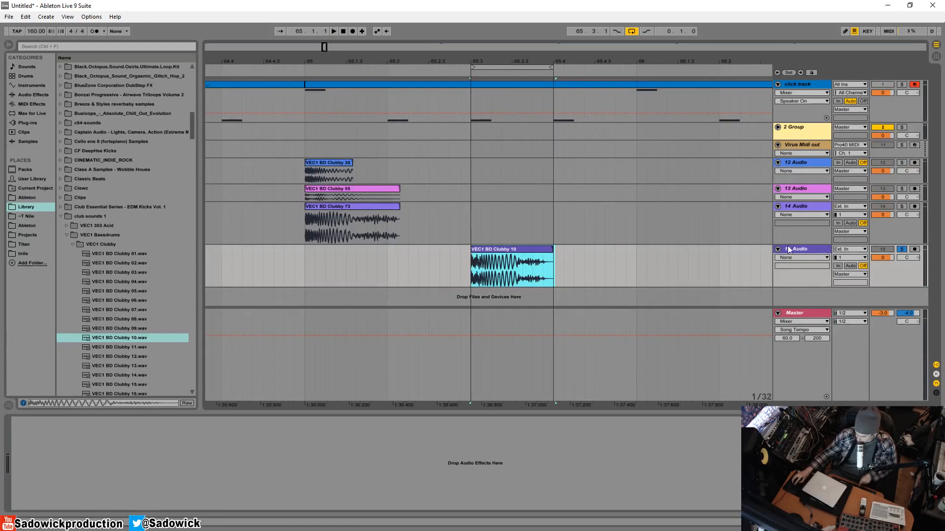
Move the Clubby 10 track above the other kick tracks and play the looped kick.
click(805, 164)
drag(806, 167, 805, 166)
key(space)
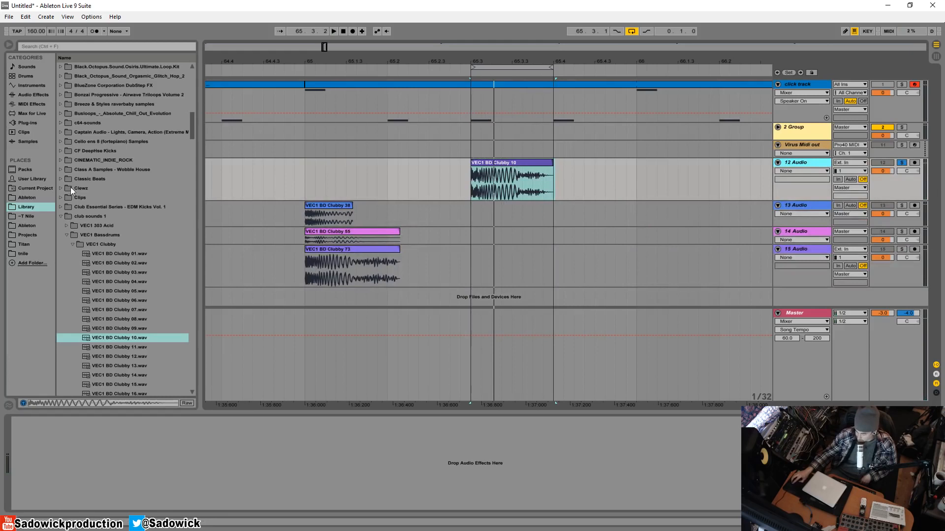
Add the Faturator plug-in to the Clubby 10 track and open its editor window.
click(30, 123)
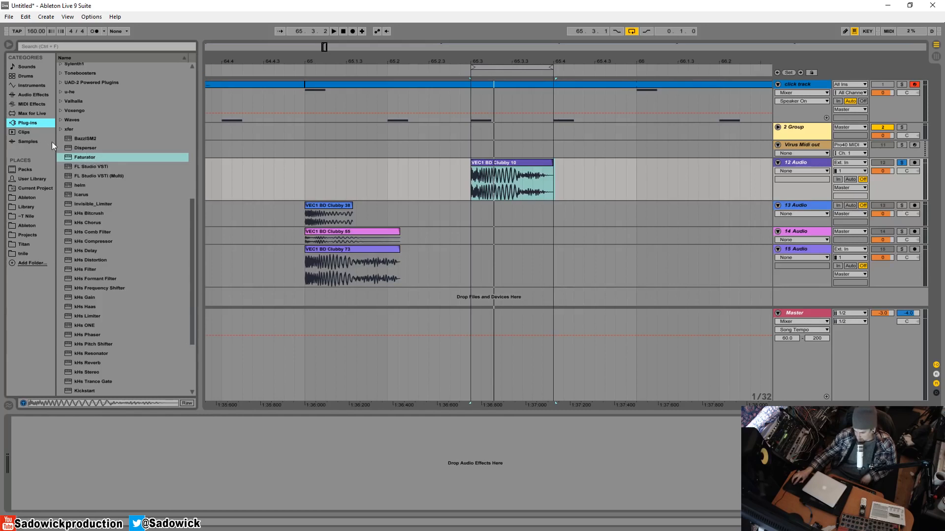
click(82, 156)
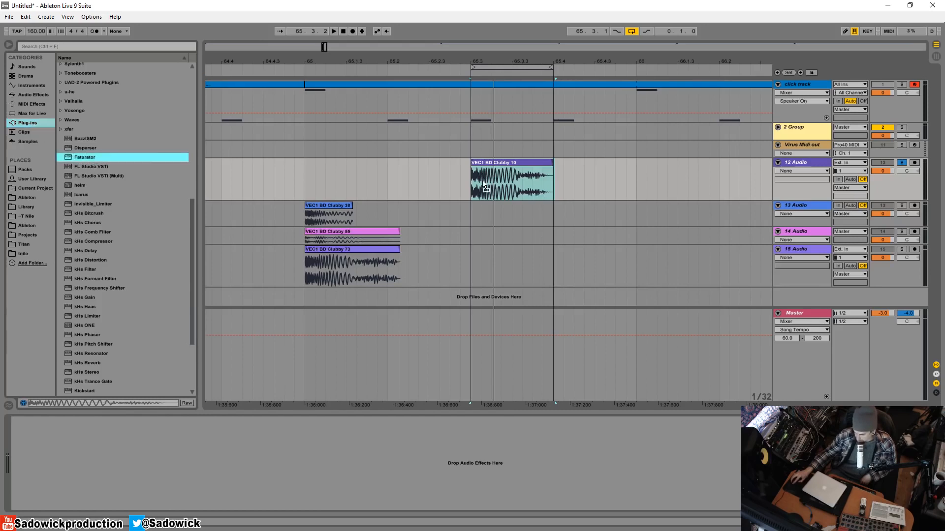
drag(482, 180, 86, 138)
click(27, 432)
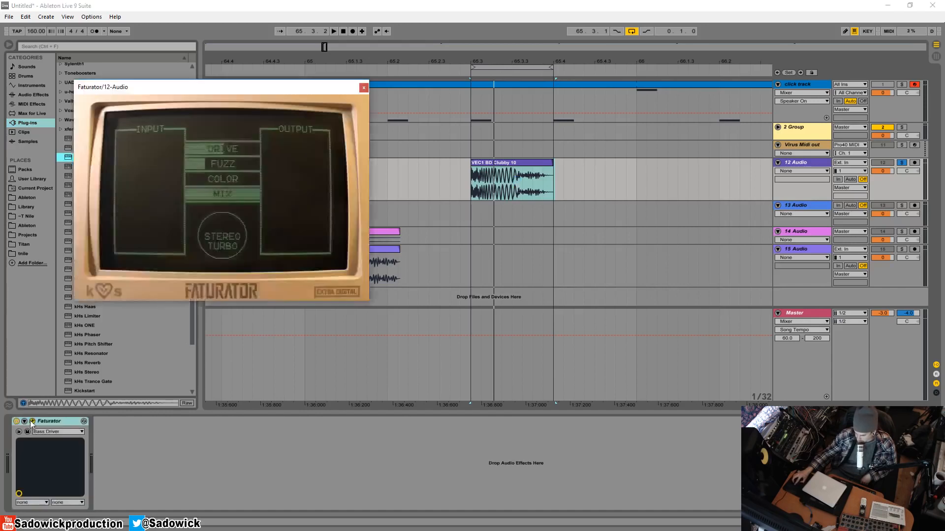
Zero Faturator's Drive and Fuzz, raise Drive to about 30% during loop playback, stop playback, and close the plug-in window.
click(226, 147)
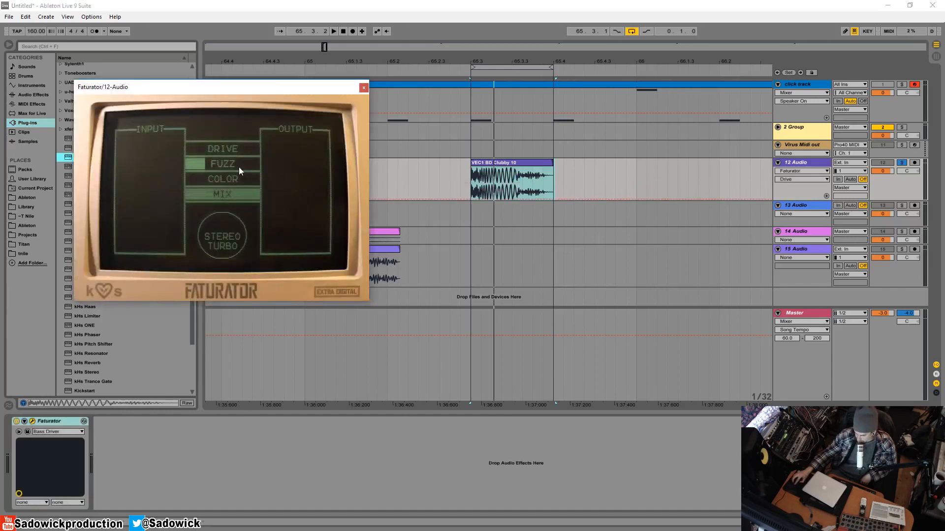
click(186, 164)
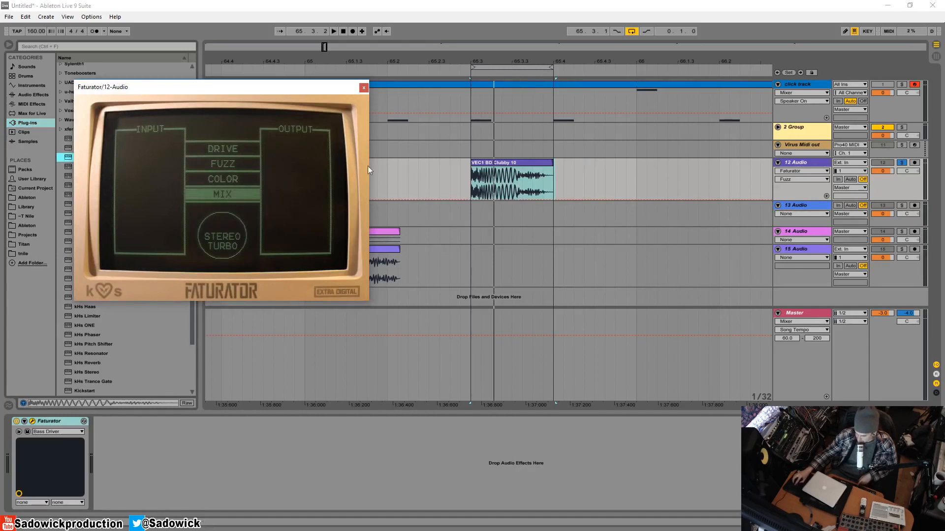
key(space)
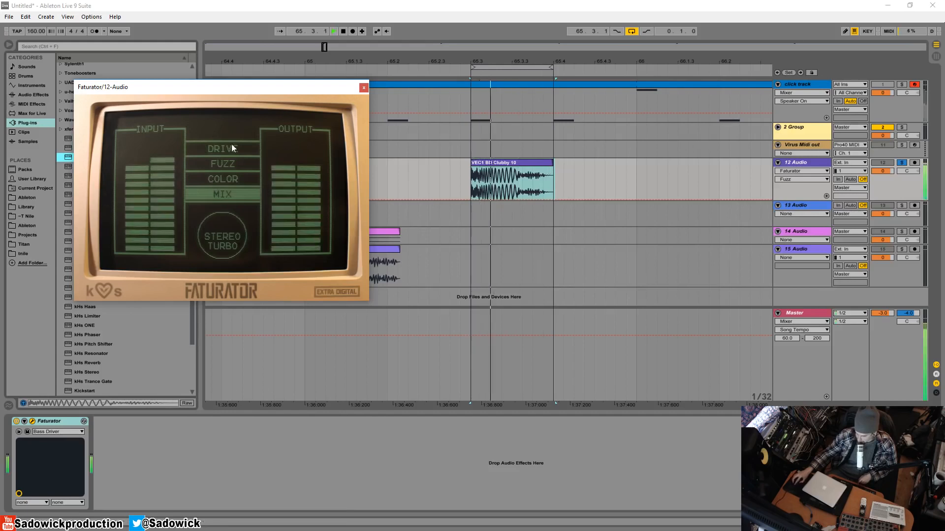
drag(187, 148, 209, 148)
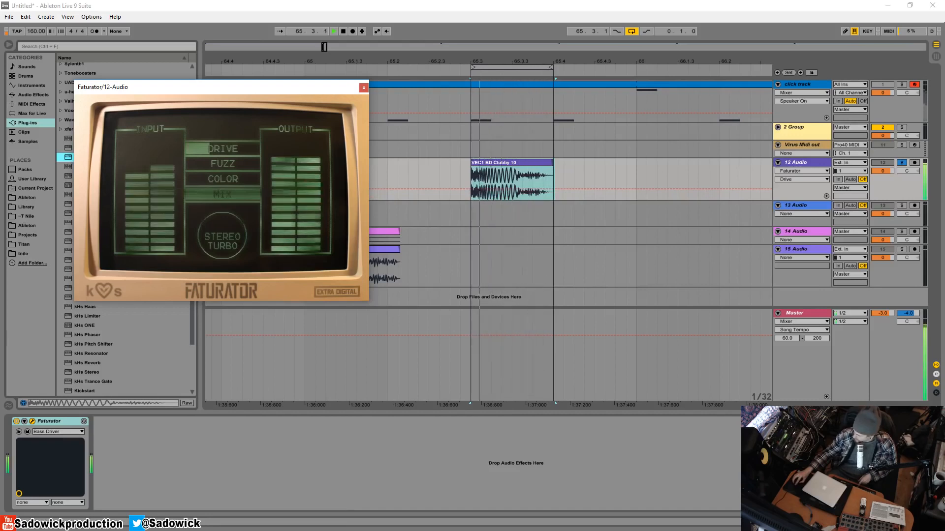
key(space)
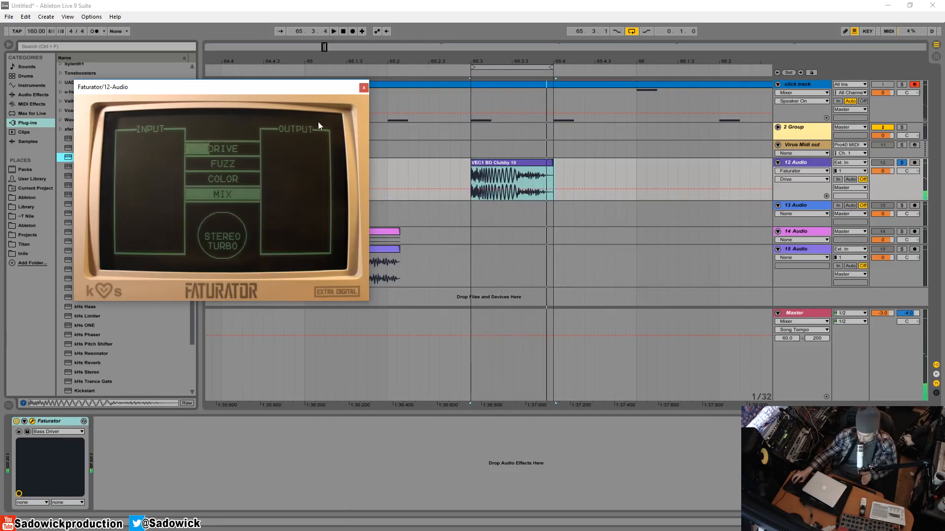
click(367, 91)
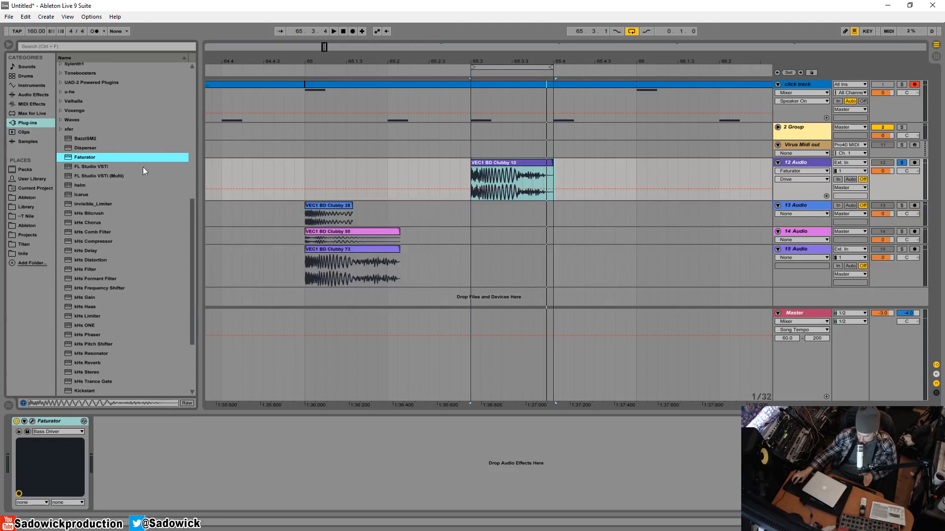
Insert an EQ Eight audio effect before Faturator in the Clubby 10 track's device chain.
click(34, 94)
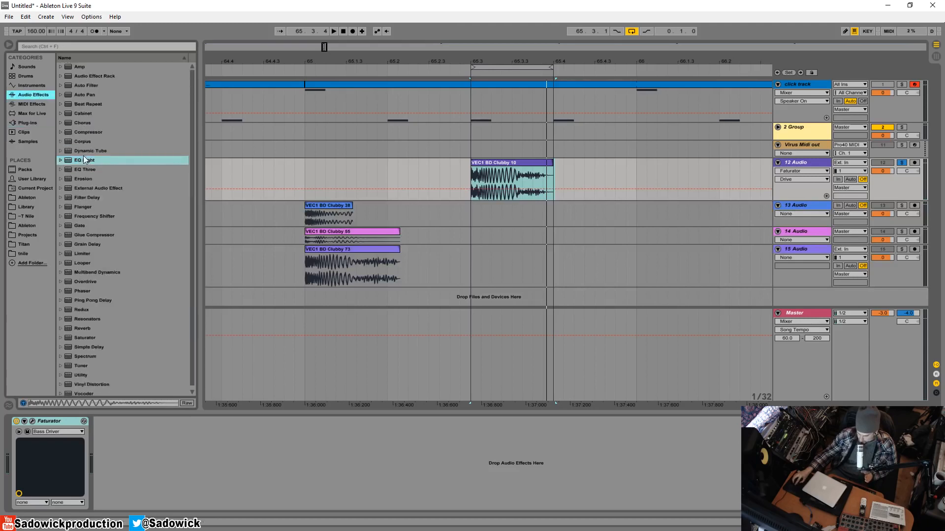
drag(83, 159, 15, 462)
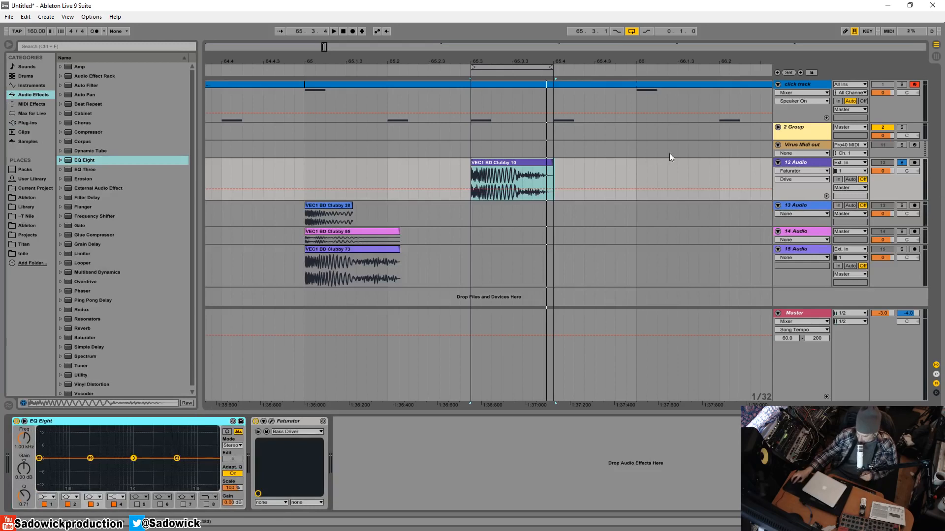
click(524, 165)
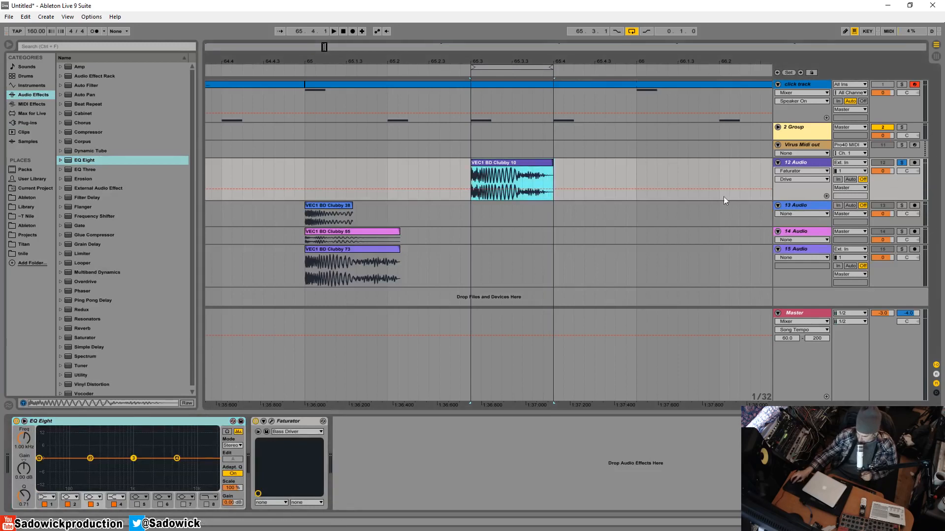
click(109, 423)
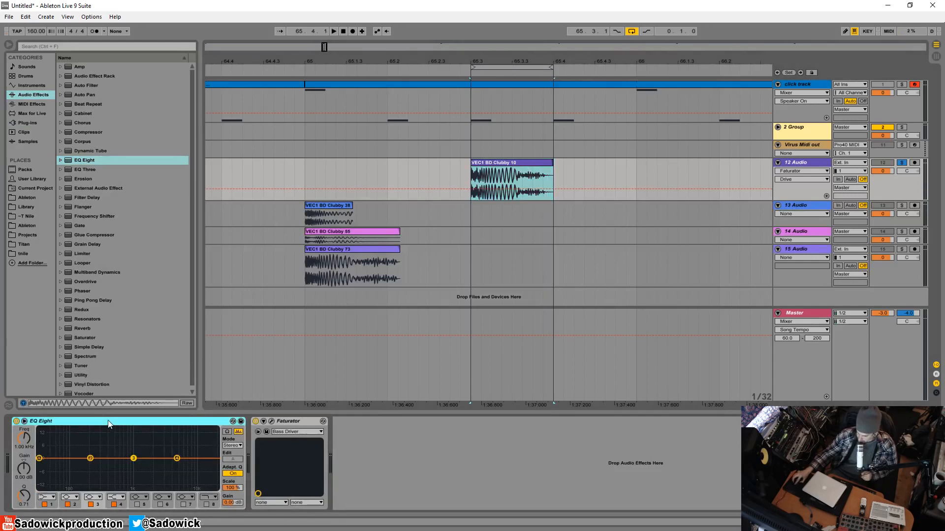
click(287, 421)
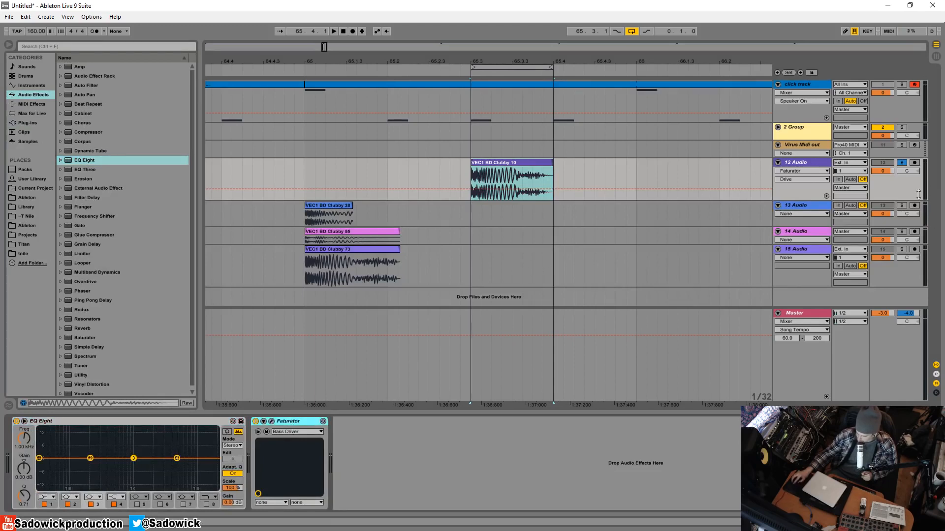
Solo and audition the track holding the Clubby 38 kick, and enlarge the track's height.
click(344, 215)
key(space)
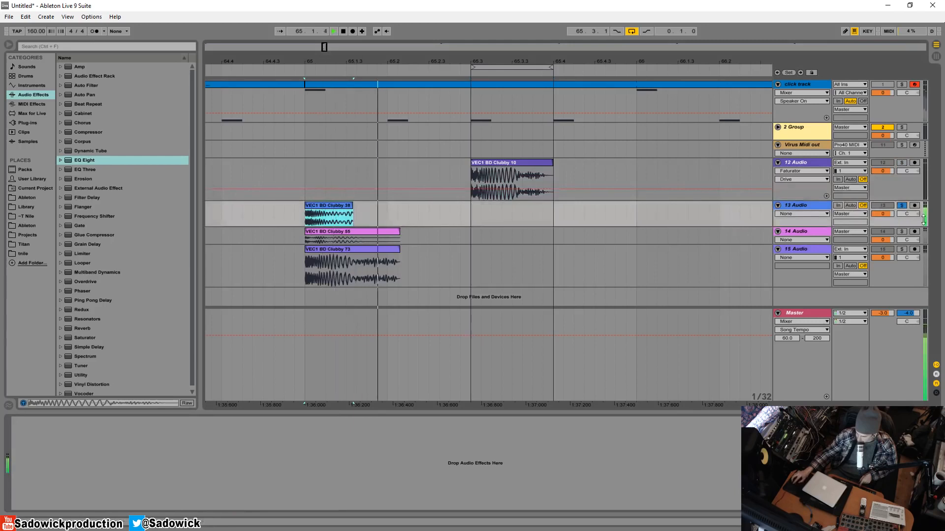
drag(924, 220, 924, 240)
key(space)
Trim the end of the Clubby 38 clip so only its short initial hit remains.
click(329, 206)
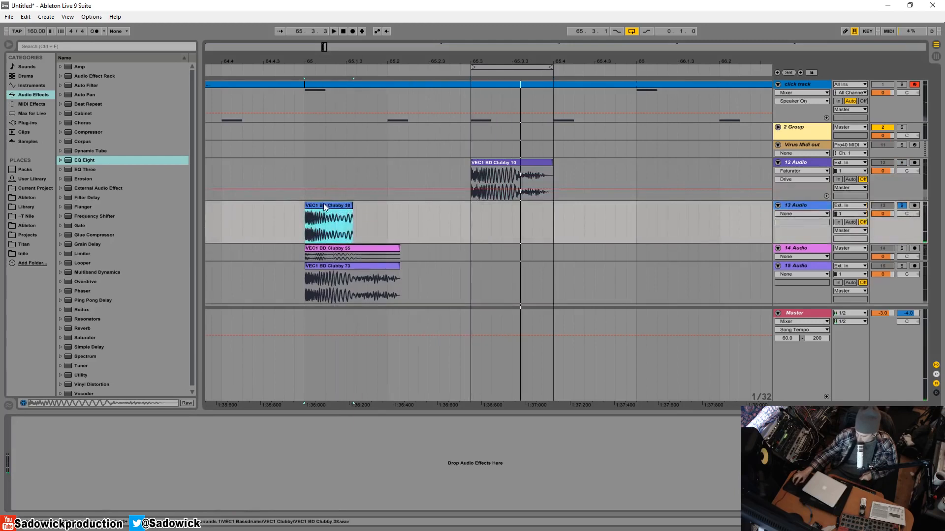
click(353, 209)
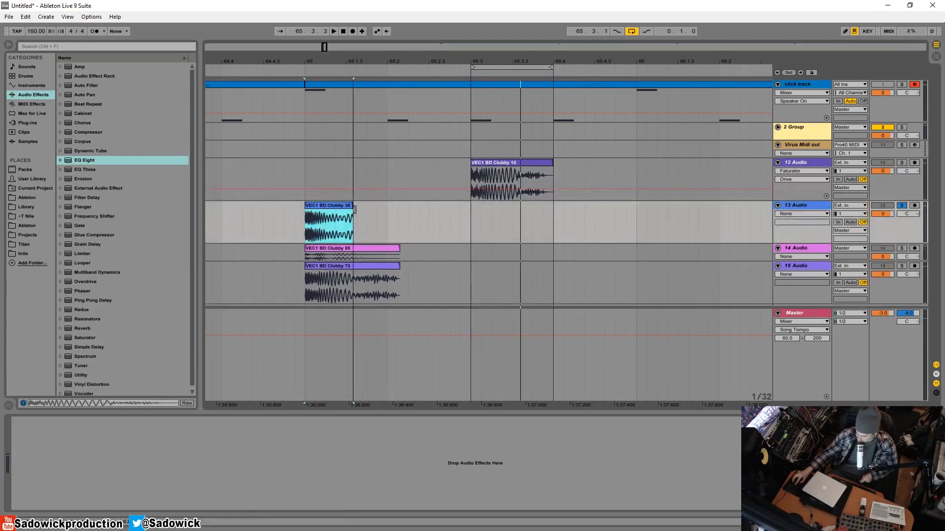
drag(354, 210, 322, 209)
click(491, 221)
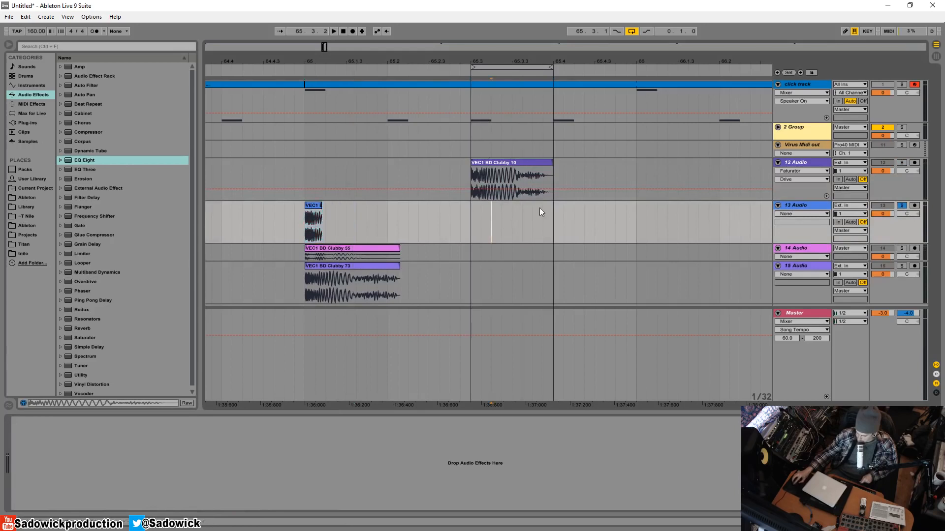
Set the fixed grid to 1/16 and move the trimmed Clubby 38 clip onto the loop's last sixteenth, beneath the Clubby 10 tail.
right_click(540, 207)
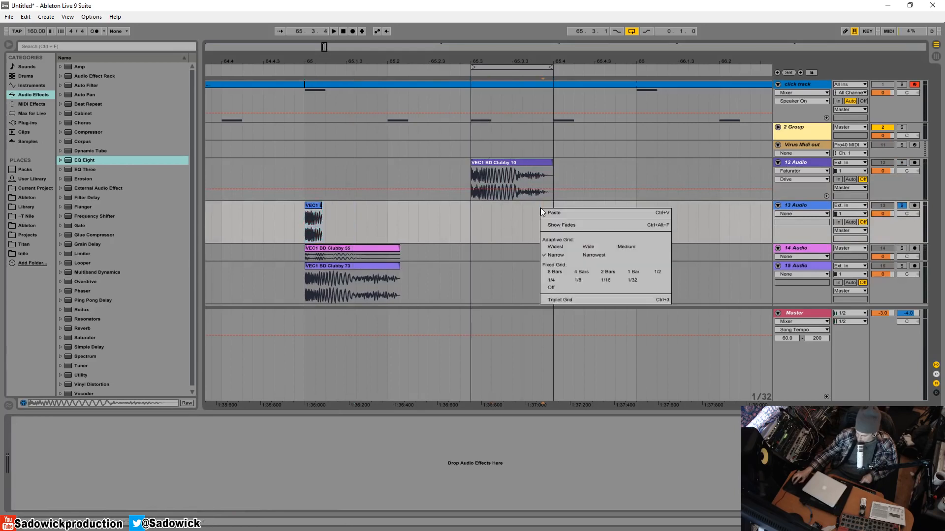
click(608, 281)
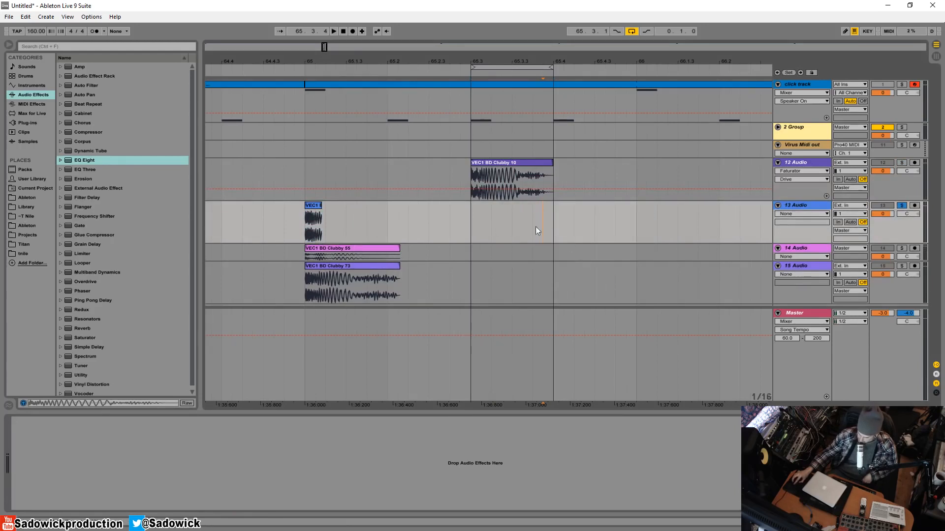
drag(548, 62, 498, 62)
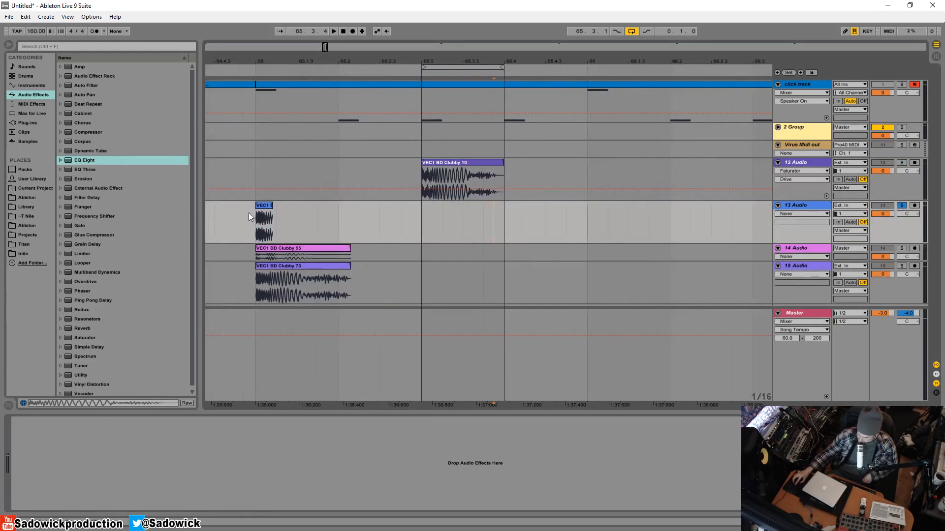
mouse_move(268, 209)
mouse_down()
mouse_move(501, 224)
mouse_move(504, 206)
mouse_up()
click(462, 209)
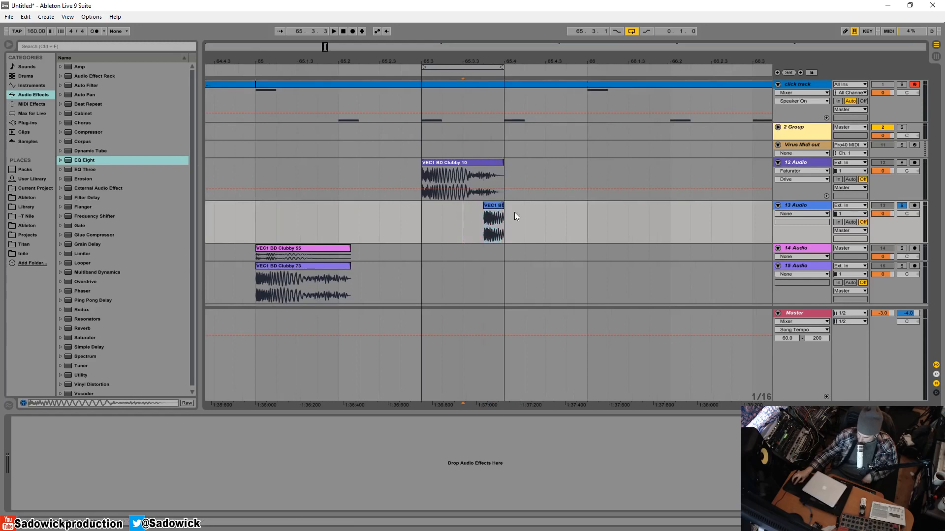
click(495, 210)
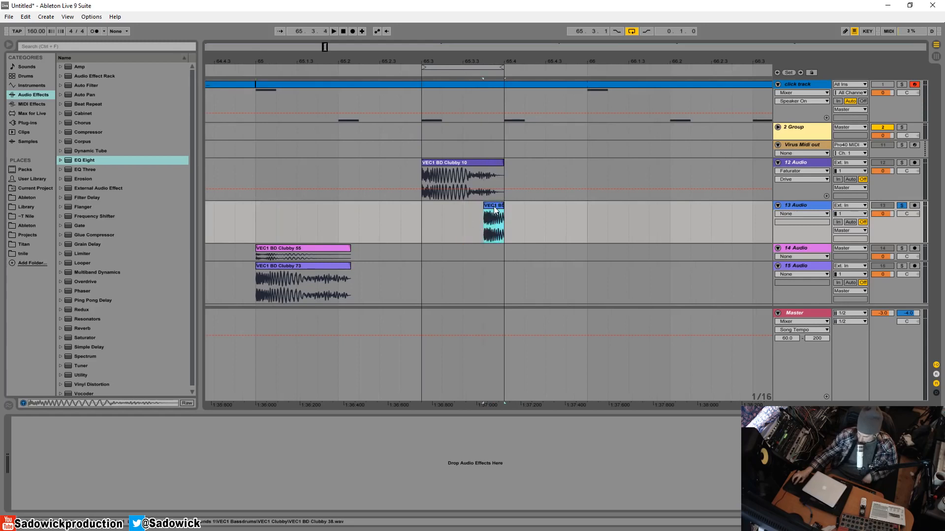
Turn off solo on the Clubby 38 track and play it together with the Clubby 10 kick.
click(460, 180)
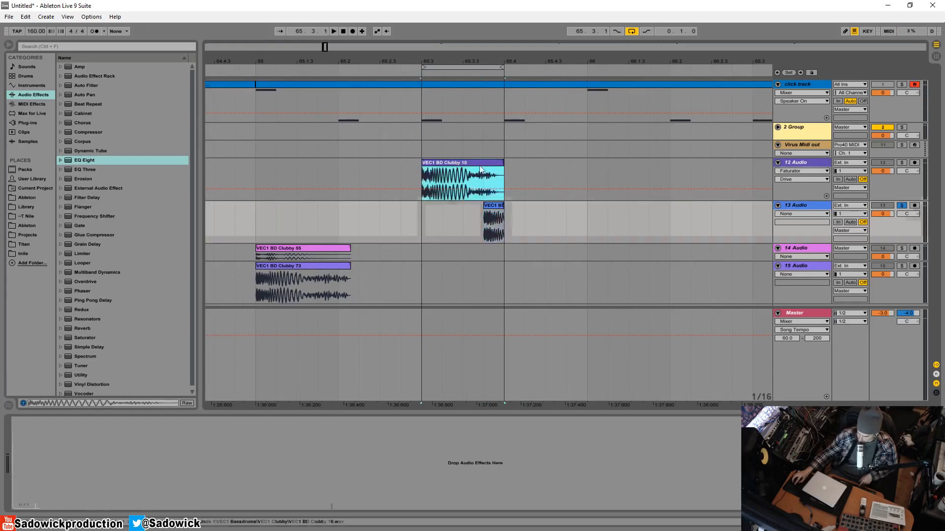
click(902, 206)
key(space)
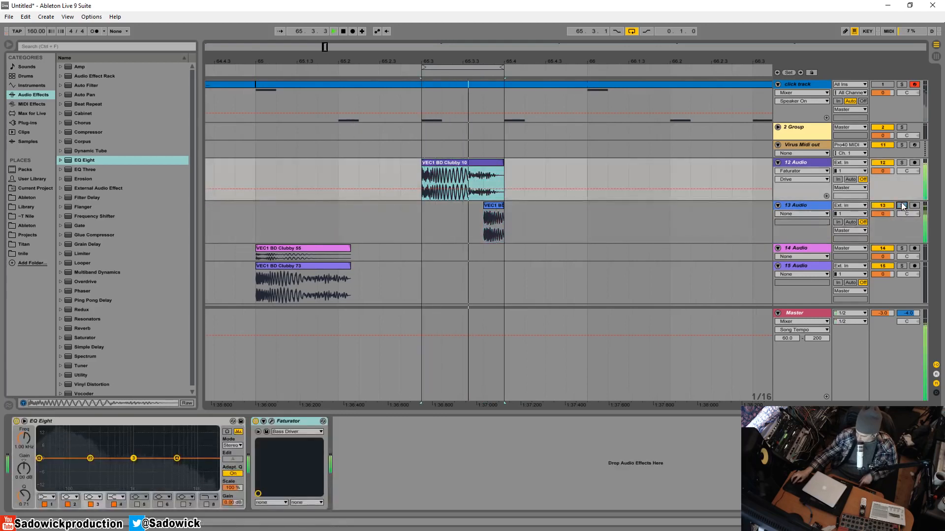
Lower the Clubby 38 track volume to -0.9 dB and the master volume to about -5 dB while checking the loop.
drag(889, 213, 890, 216)
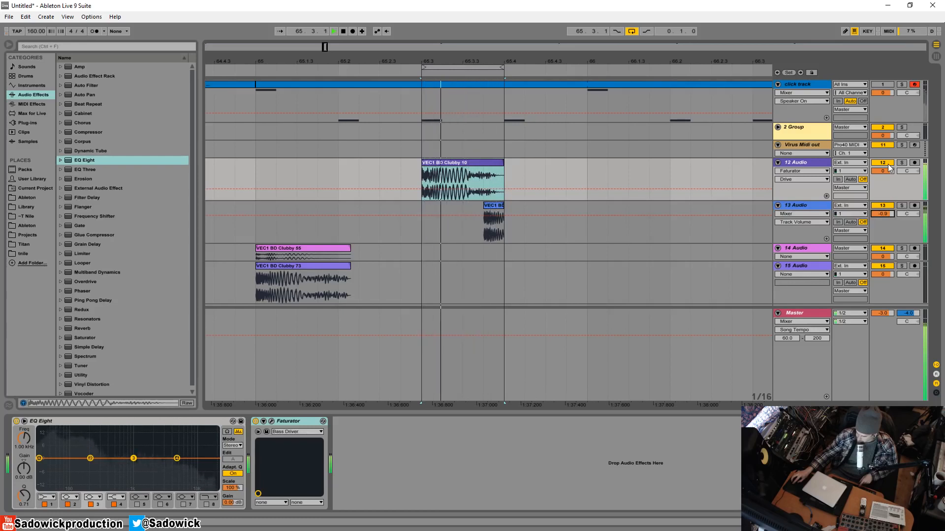
click(882, 313)
drag(885, 313, 885, 318)
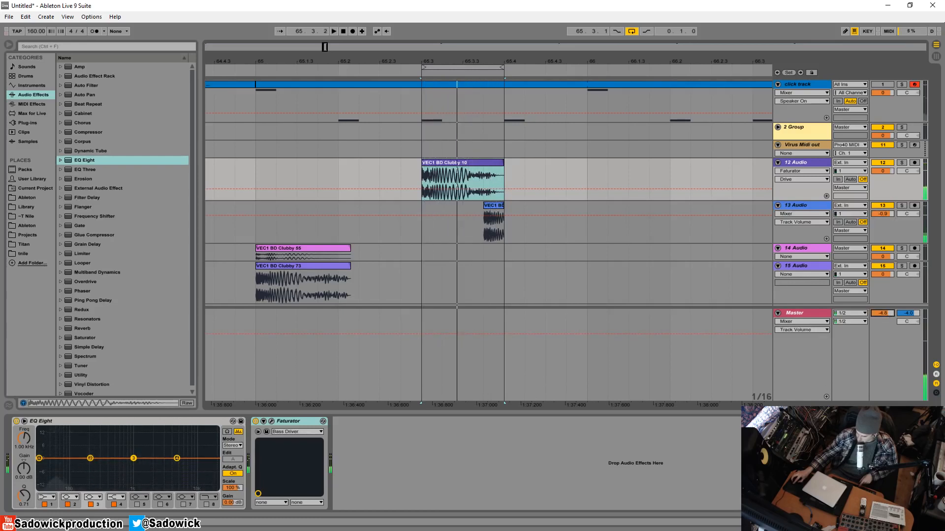
key(space)
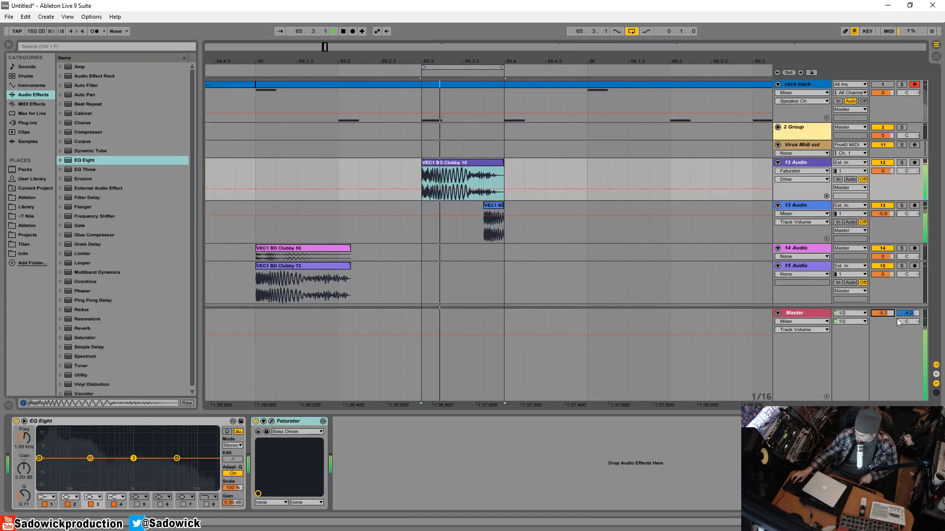
Paste copies of the short Clubby 38 clip onto the loop's second and third sixteenths and audition the result.
click(499, 207)
key(space)
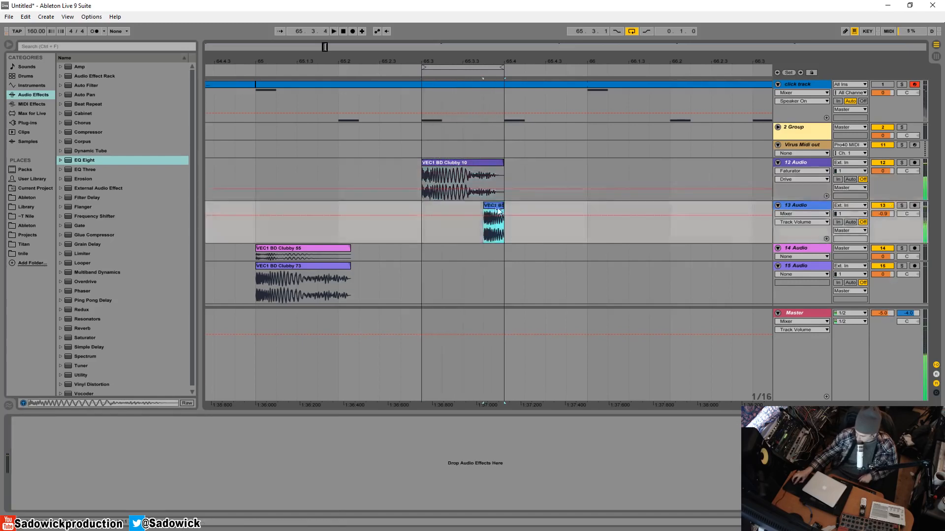
click(443, 208)
key(ctrl+v)
key(ctrl+v)
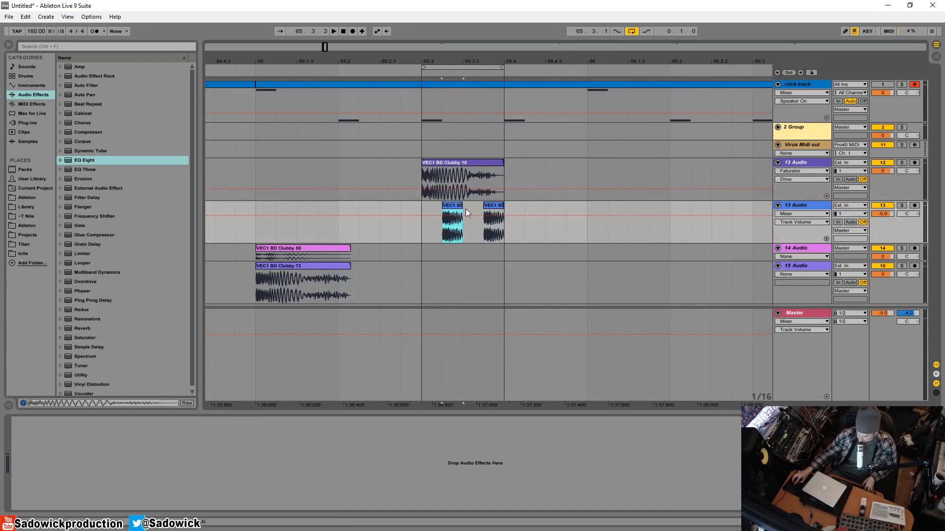
key(space)
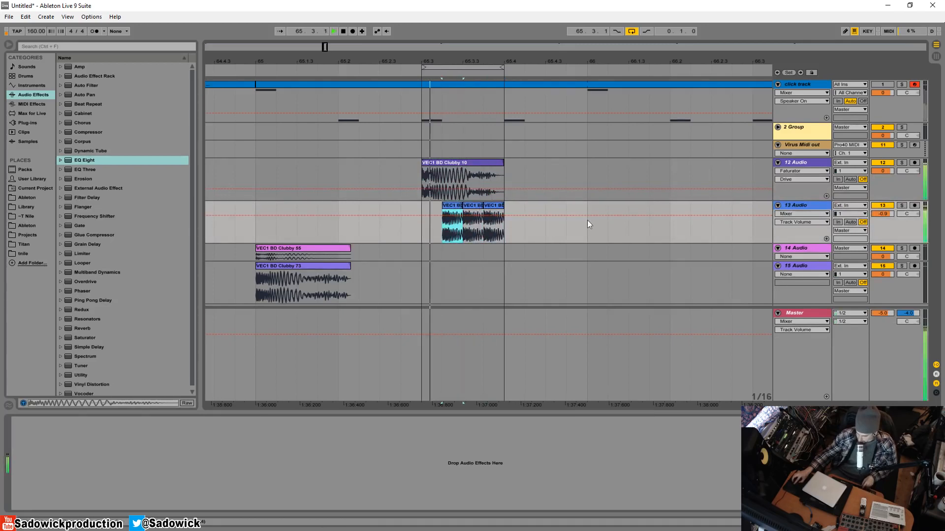
key(space)
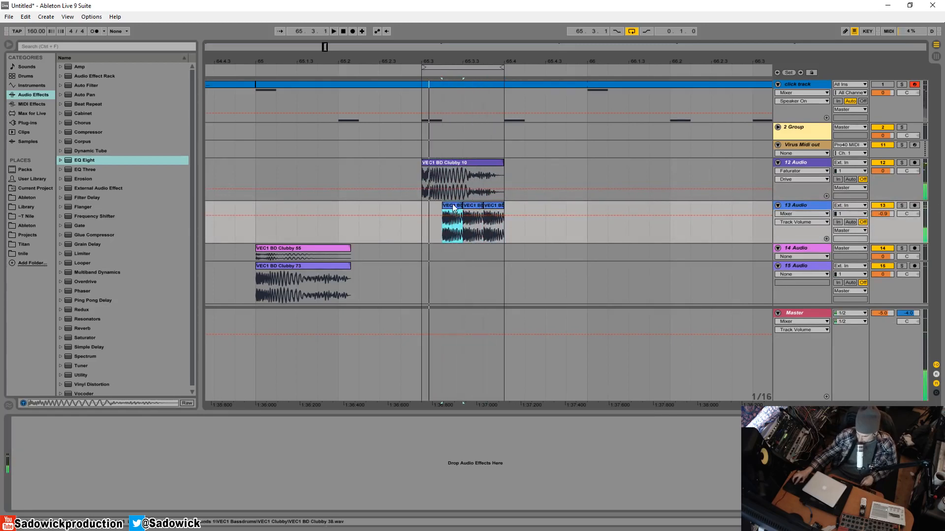
Lower the first Clubby 38 clip's gain to about -9.2 dB and reduce the second clip's gain less, so the hits rise in level.
key(shift+Tab)
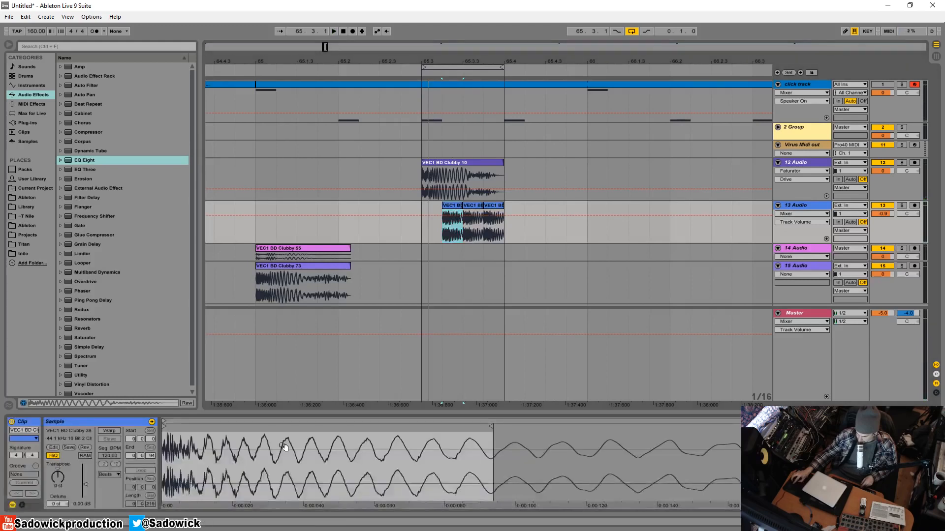
drag(87, 483, 86, 485)
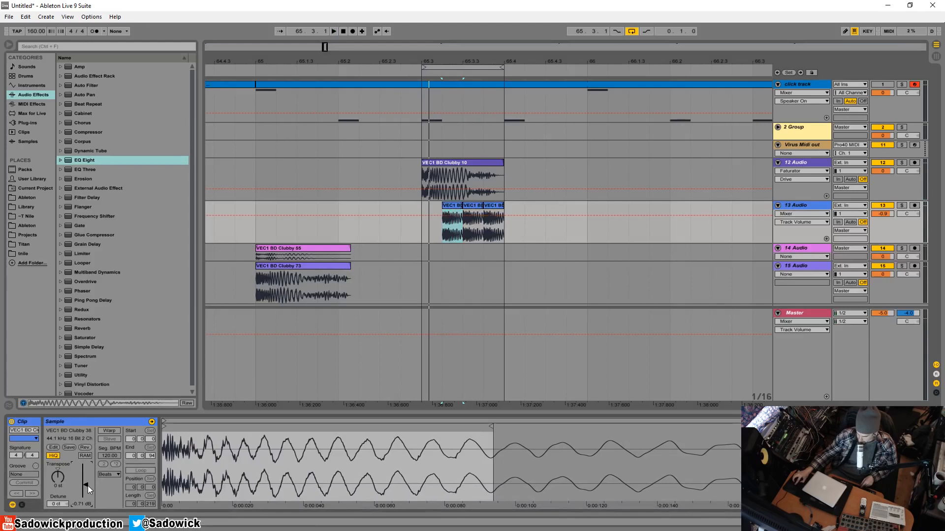
drag(88, 486, 86, 492)
key(space)
click(472, 212)
click(449, 208)
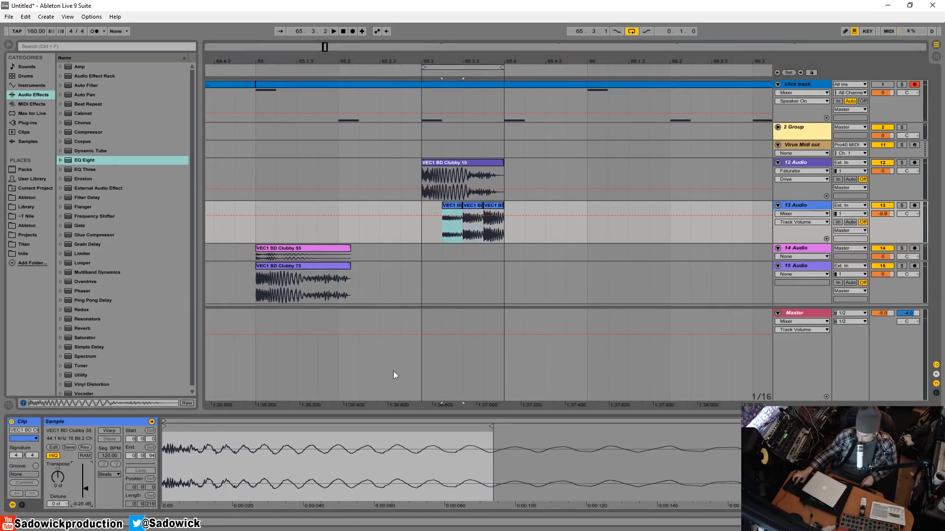
Play the loop, lower the Clubby 38 track volume to -1.9 dB, solo that track, and stop playback.
key(space)
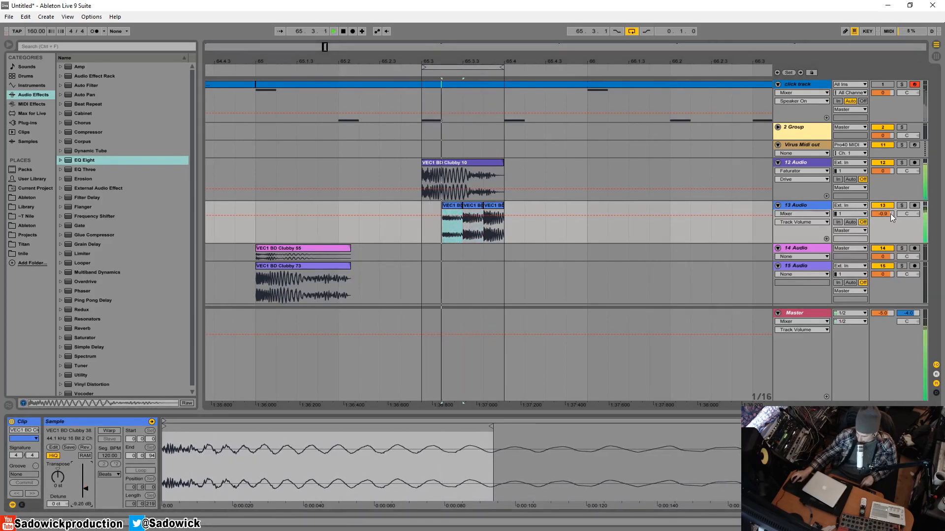
drag(892, 213, 890, 213)
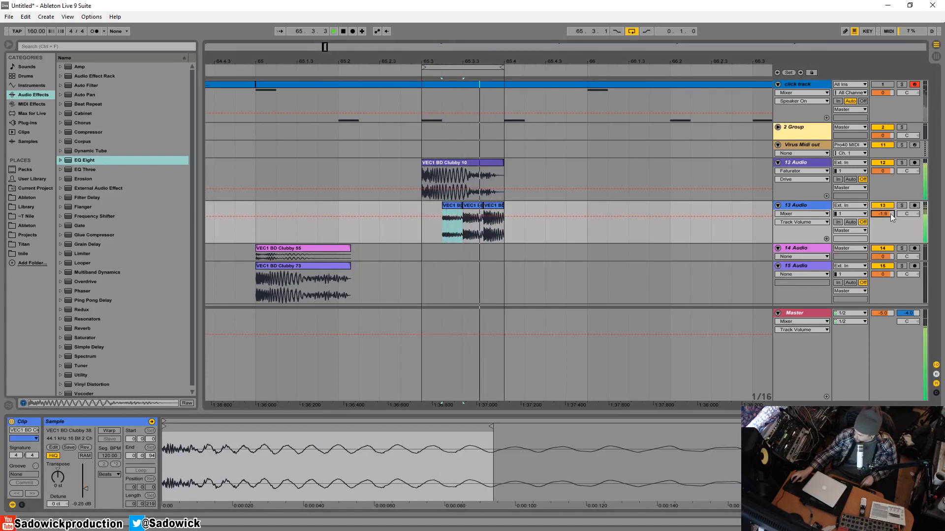
click(902, 205)
key(space)
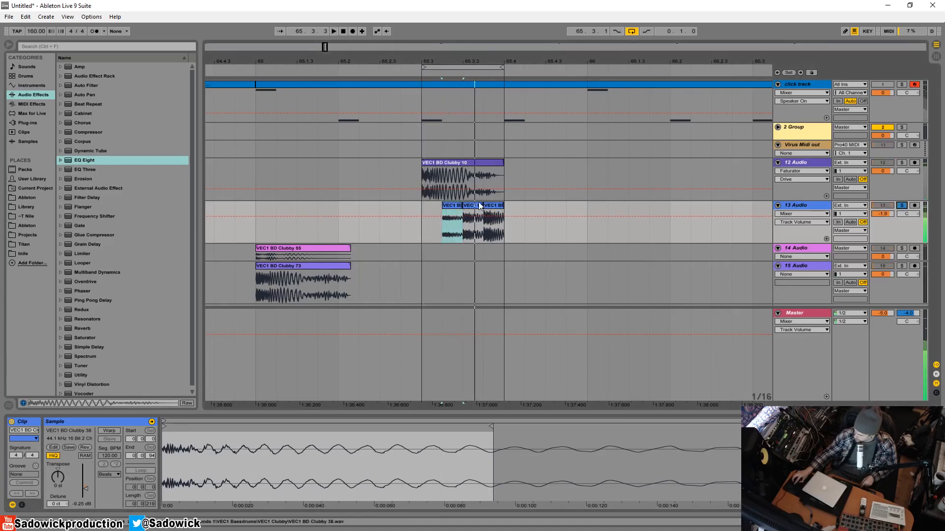
Transpose the second Clubby 38 clip up 2 semitones and extend its end to meet the third clip.
click(490, 207)
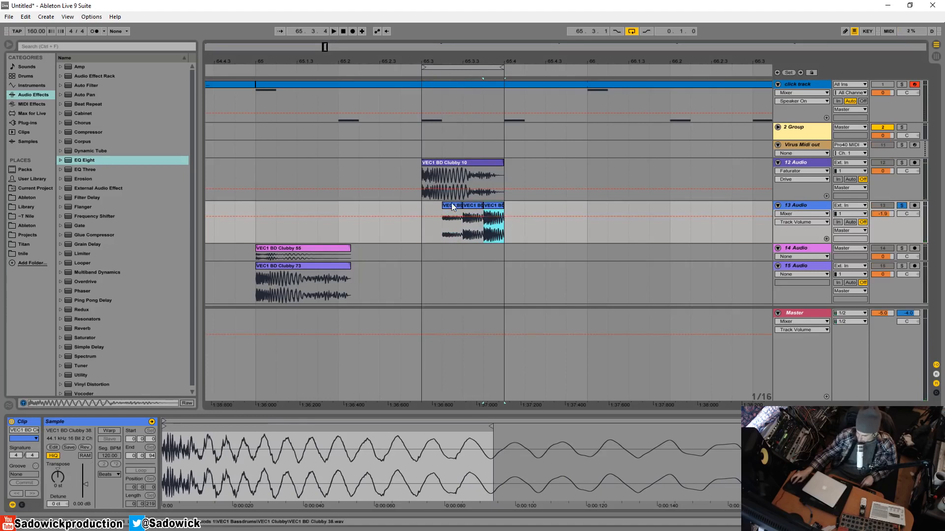
click(468, 209)
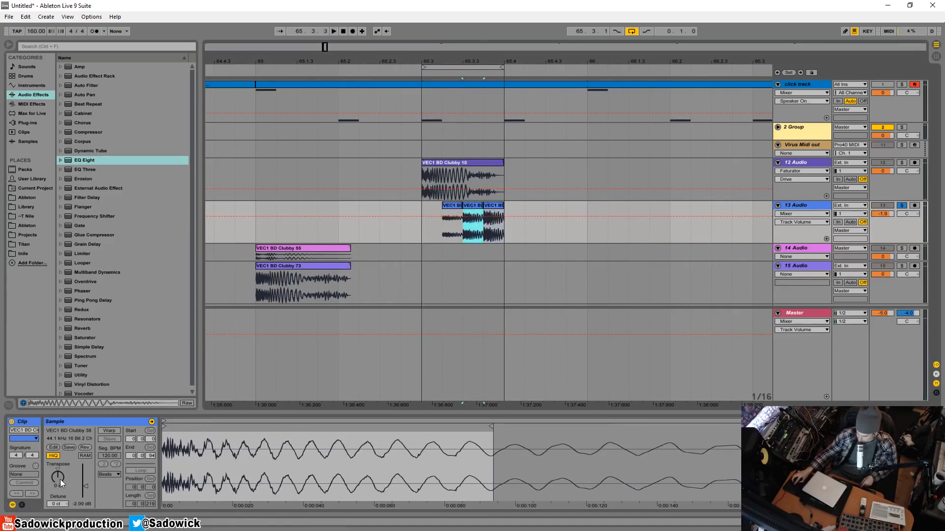
drag(60, 479, 60, 475)
key(space)
drag(480, 206, 484, 206)
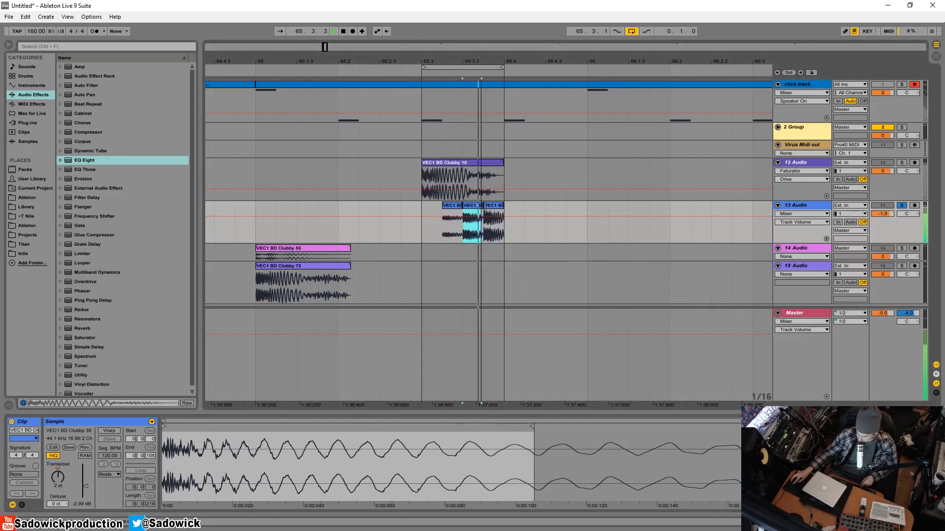
Transpose the third Clubby 38 clip down 3 semitones and trim its end to the loop's end.
click(491, 206)
key(space)
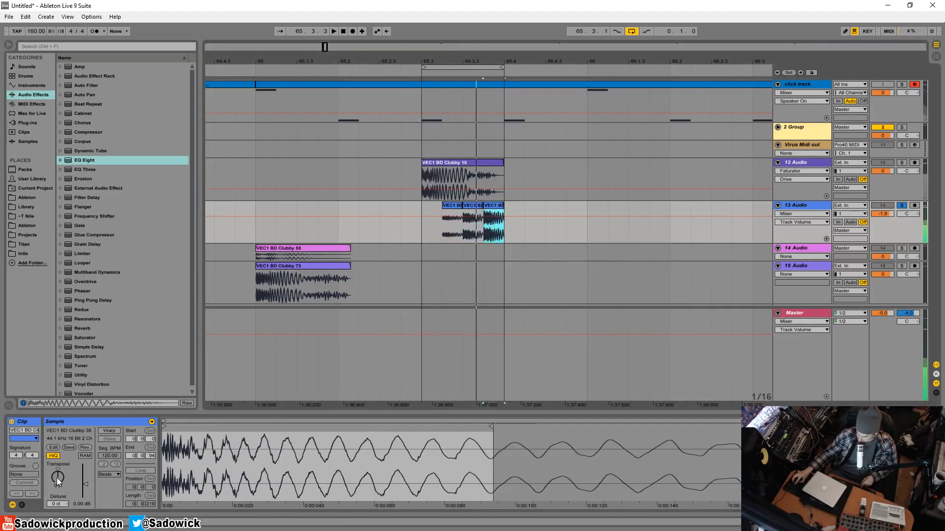
click(480, 206)
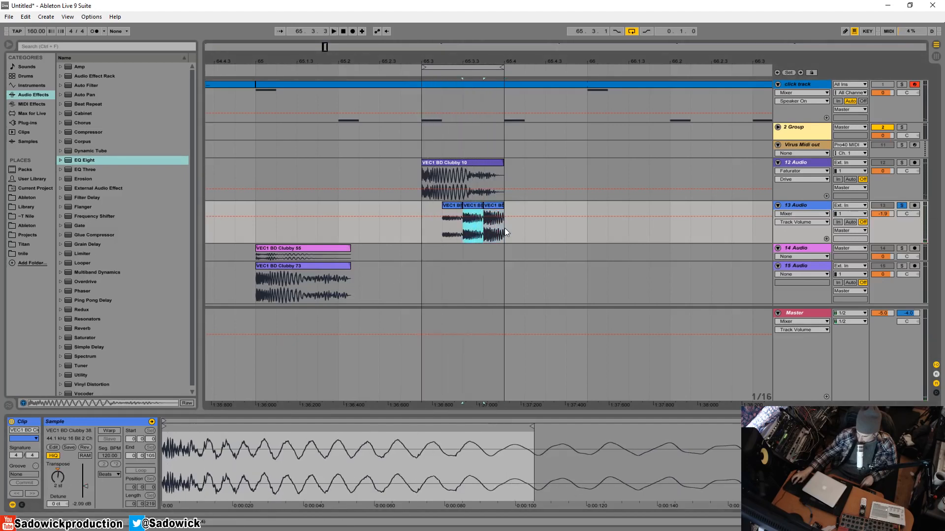
click(491, 206)
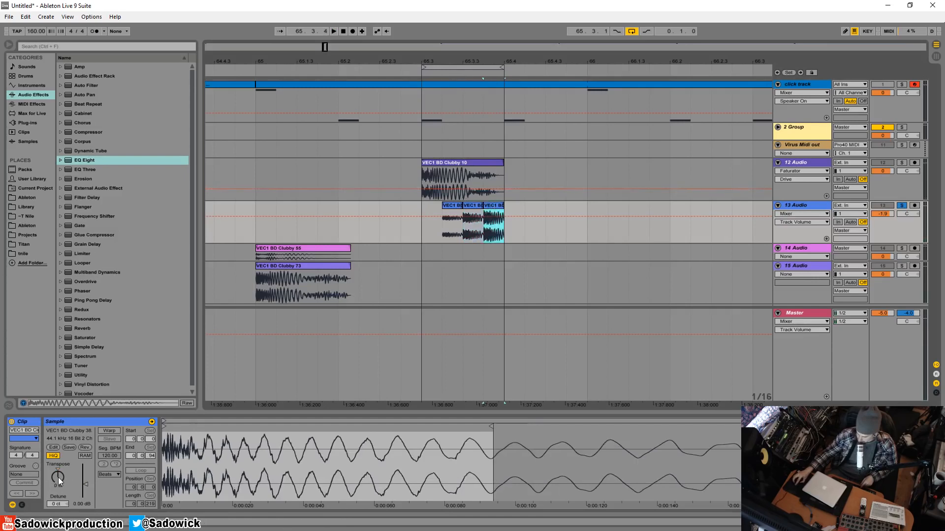
key(space)
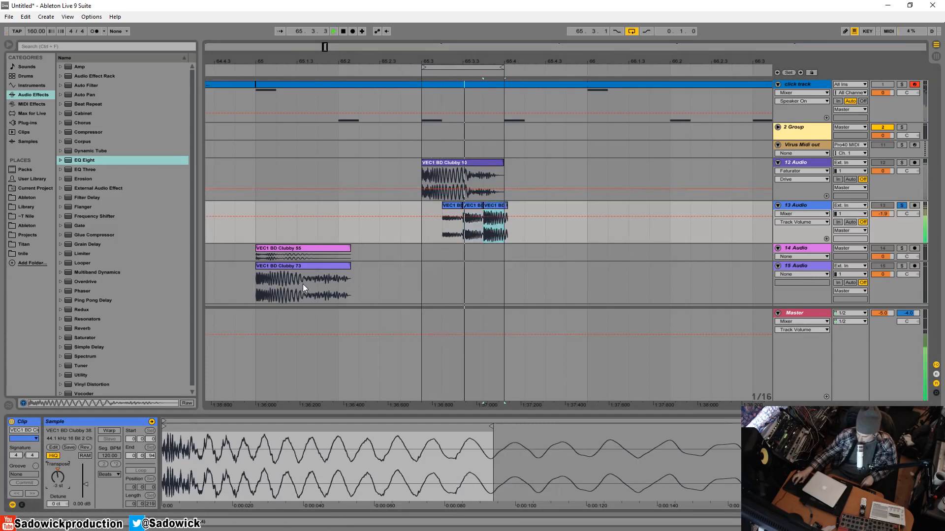
drag(502, 205, 501, 206)
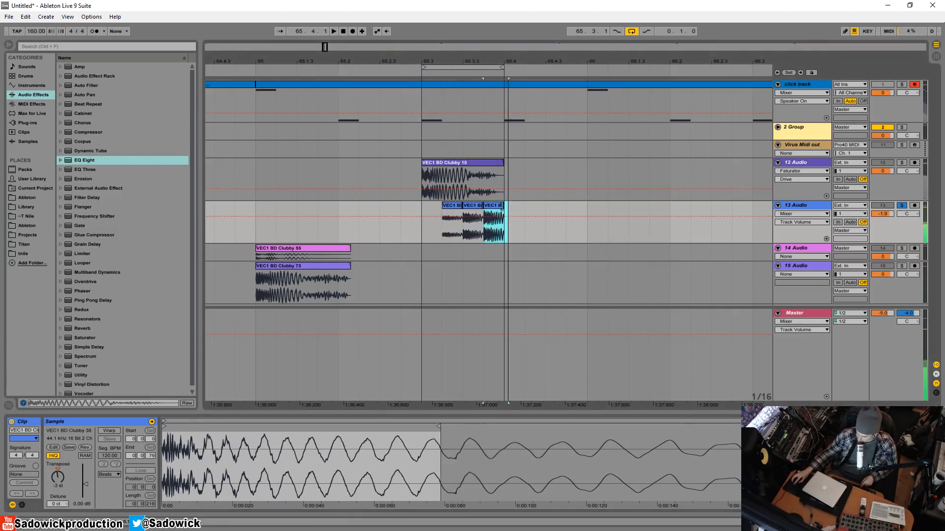
Review the three Clubby 38 clips, unsolo their track during playback, and lower its volume to -3.1 dB.
click(456, 209)
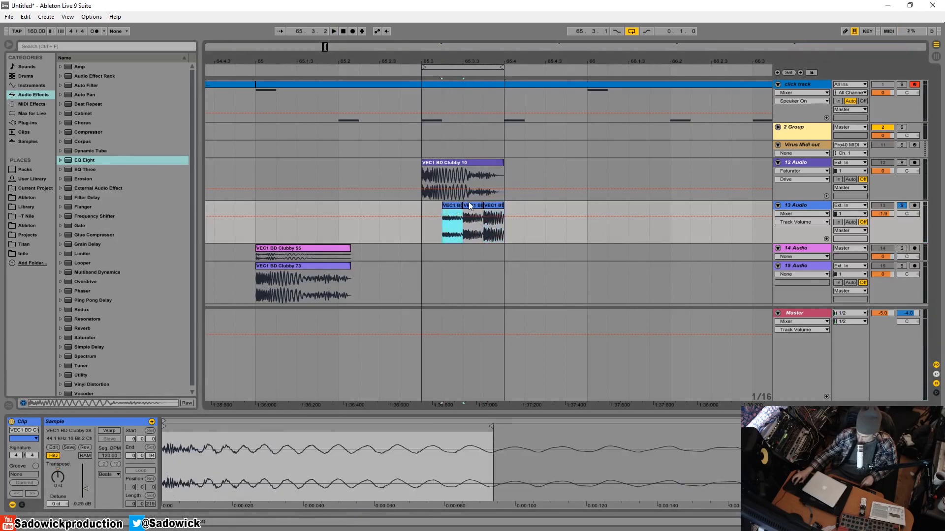
click(471, 207)
click(494, 209)
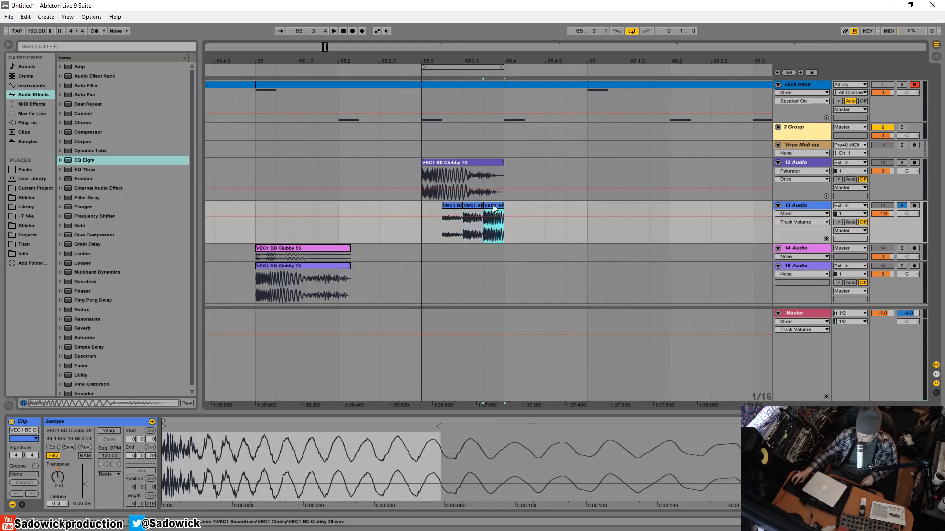
key(space)
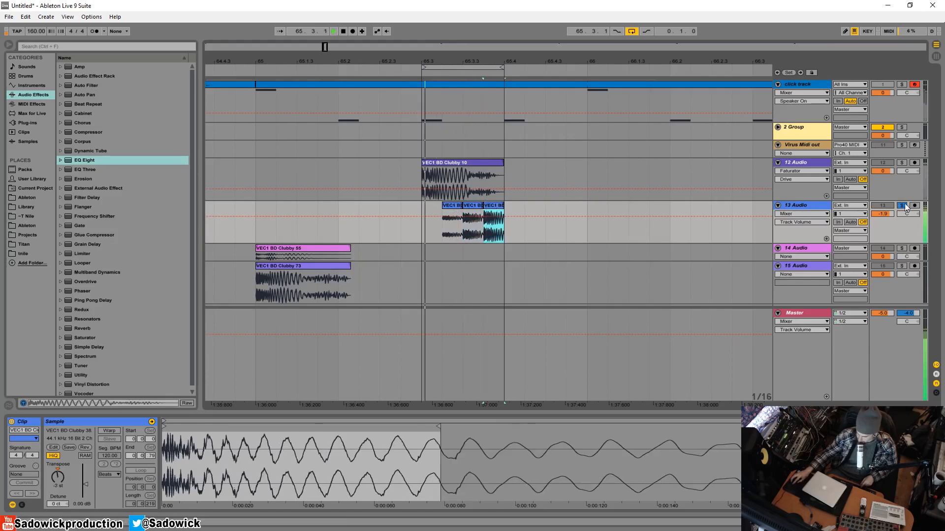
click(902, 205)
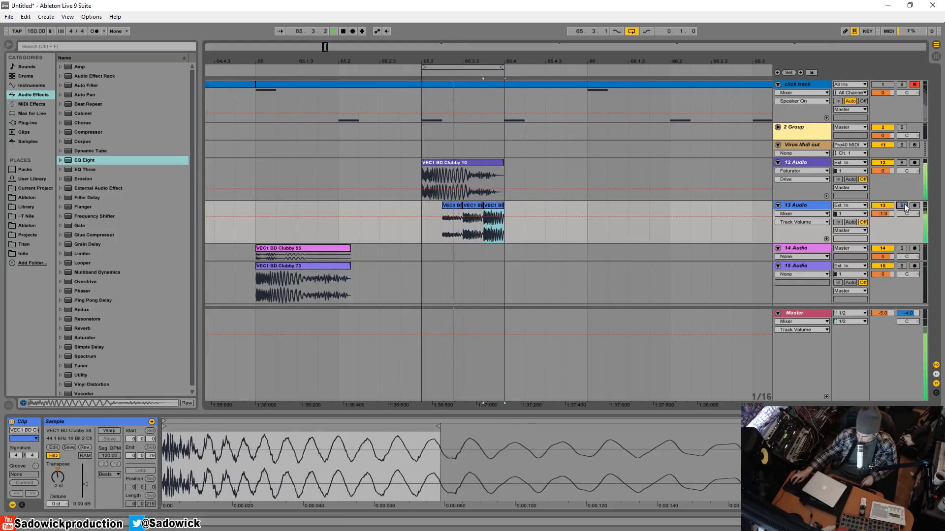
drag(888, 213, 888, 219)
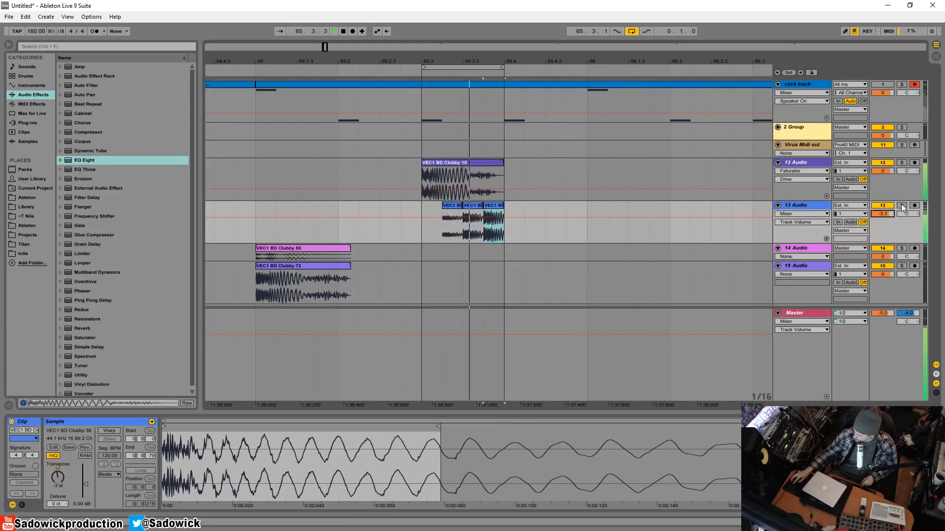
Check the Faturator settings on the Clubby 10 track while temporarily soloing the Clubby 38 track and replaying the loop.
click(901, 205)
click(897, 185)
key(space)
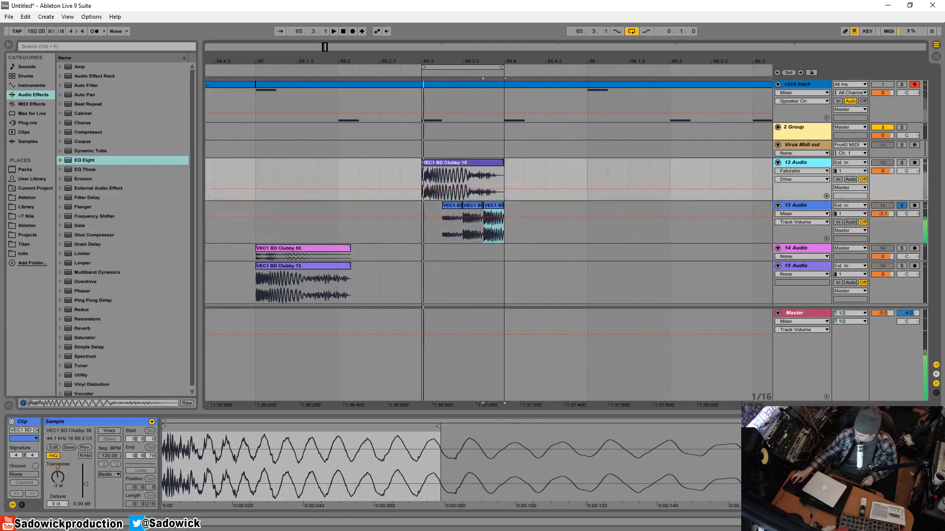
key(shift+Tab)
click(272, 422)
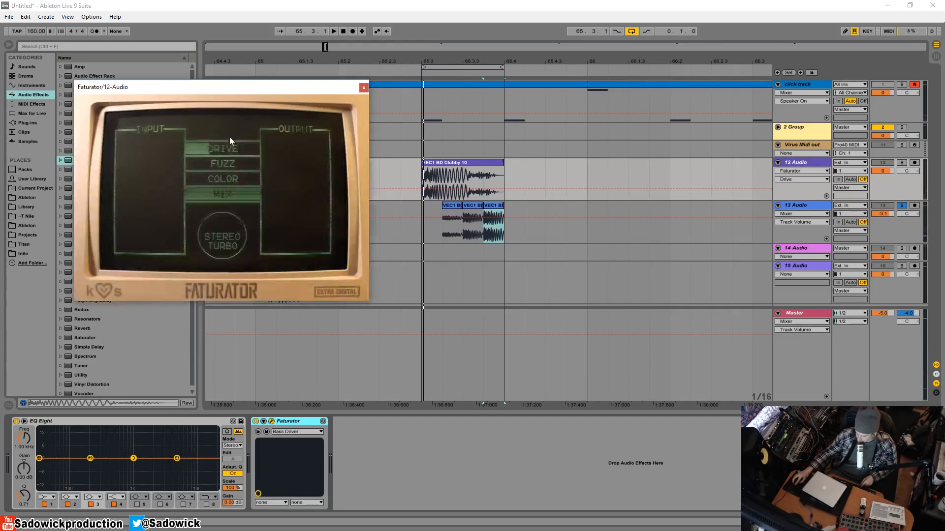
key(space)
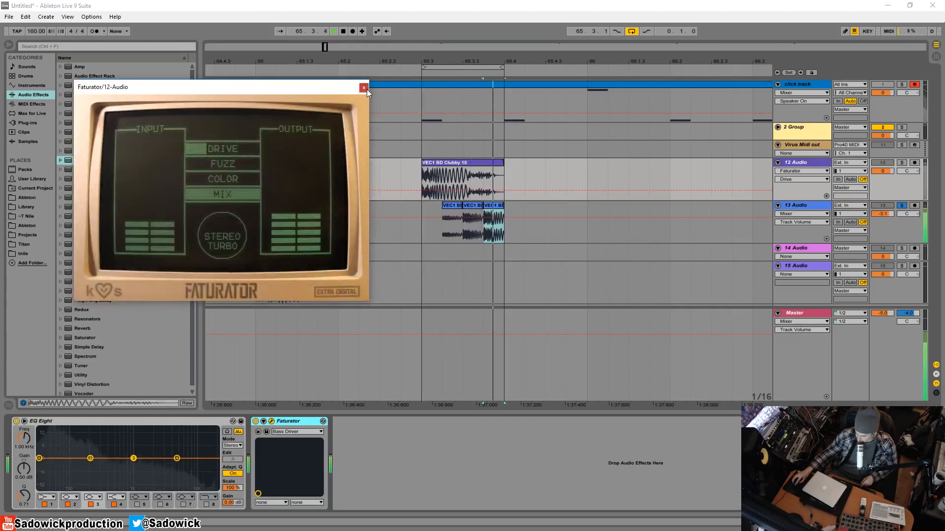
click(364, 87)
click(902, 205)
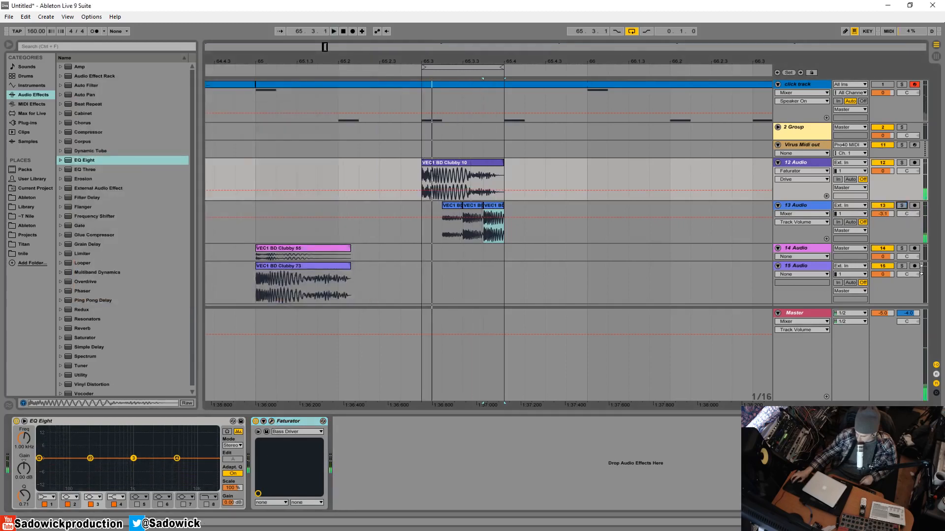
Enlarge track 14 and audition the soloed kick samples on tracks 14 and 15 in turn.
drag(889, 260, 889, 286)
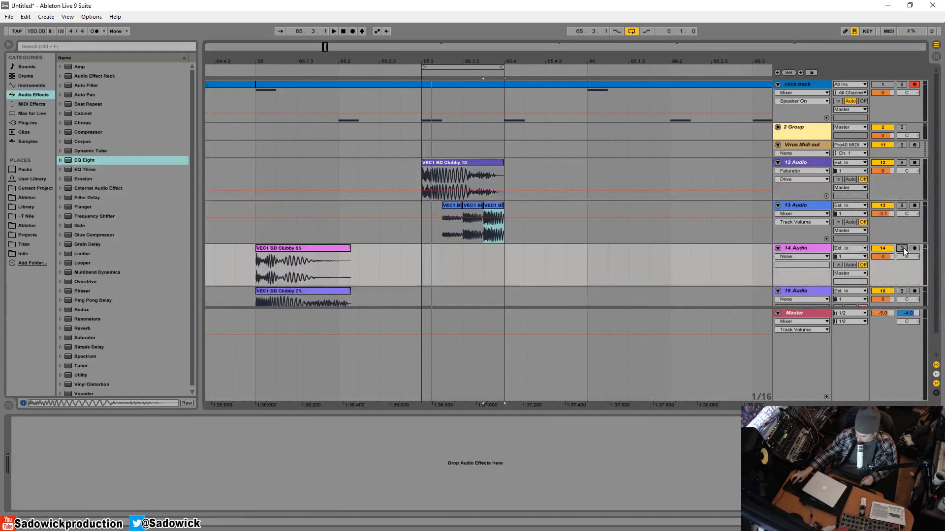
click(902, 248)
scroll(343, 283, down, 1)
click(278, 245)
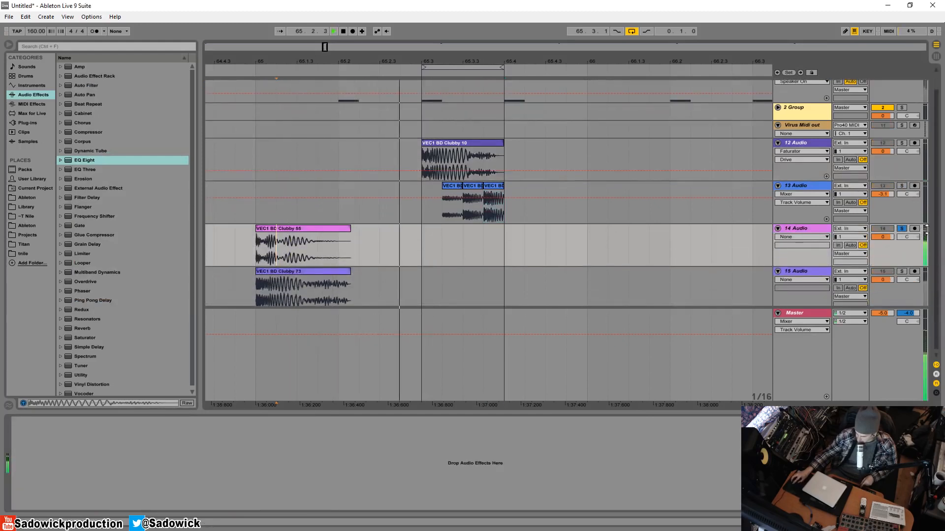
click(298, 295)
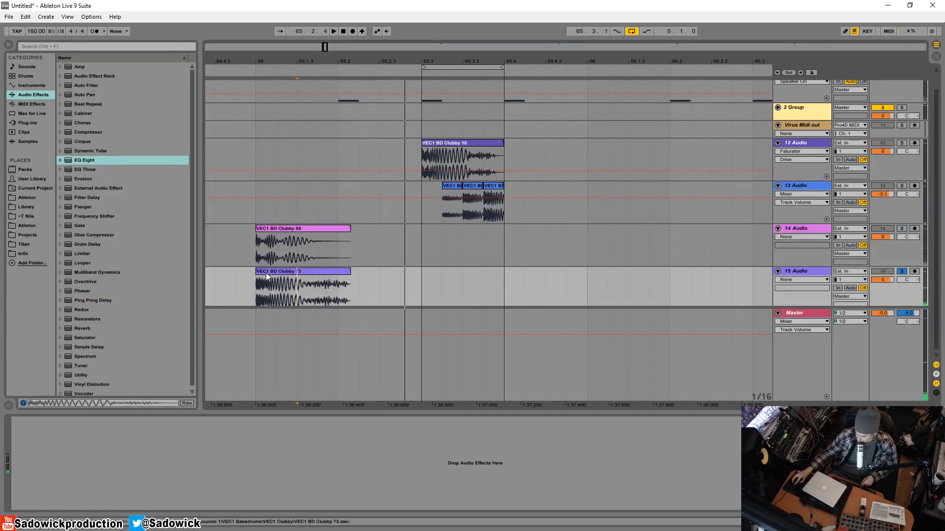
Place the Clubby 73 clip over the loop's last two sixteenths, trimmed to fit, and lower its track volume to about -2.6 dB.
drag(256, 271, 473, 279)
click(420, 278)
key(space)
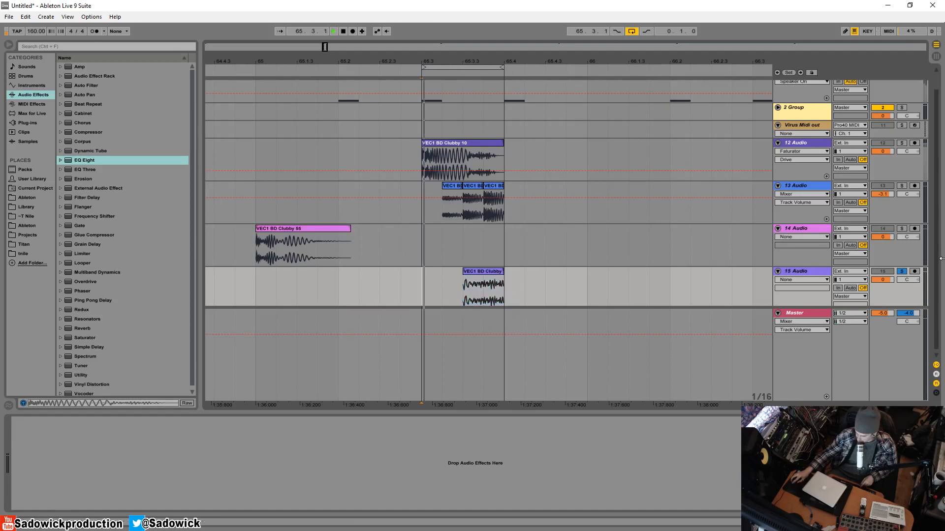
drag(891, 279, 891, 285)
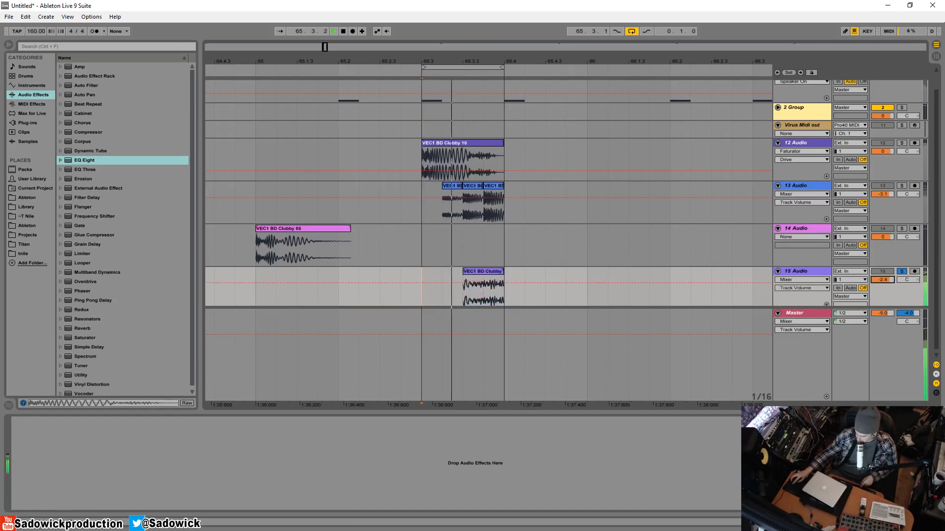
Move the Clubby 73 track directly below the Clubby 38 track and add an EQ Eight to it.
drag(825, 275, 813, 229)
click(472, 229)
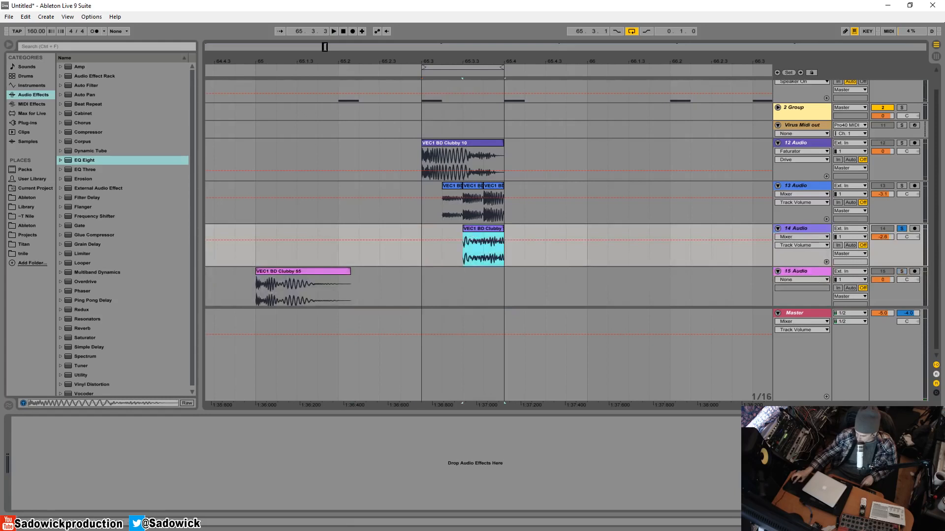
drag(101, 160, 368, 232)
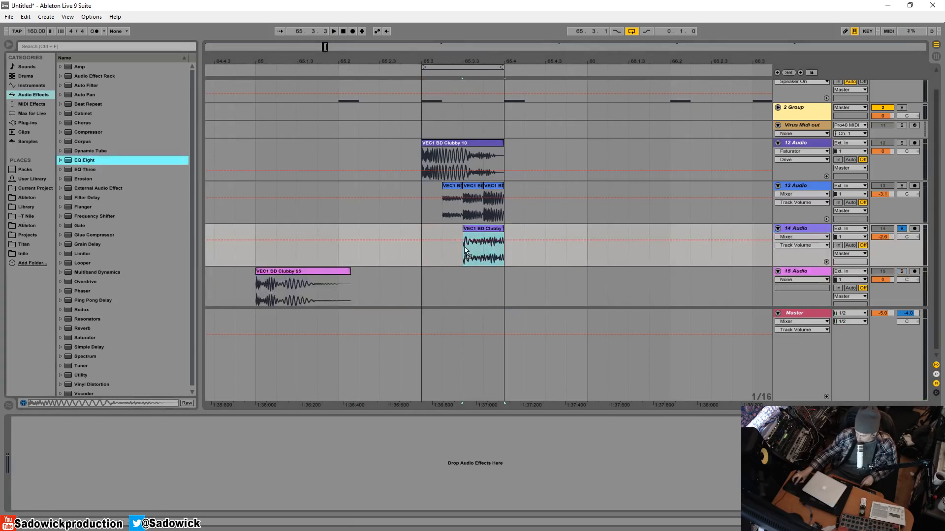
drag(467, 252, 466, 252)
Set band 1 of the Clubby 73 EQ Eight to a low cut and dip band 3 by about 1 dB near 750 Hz during playback.
click(43, 496)
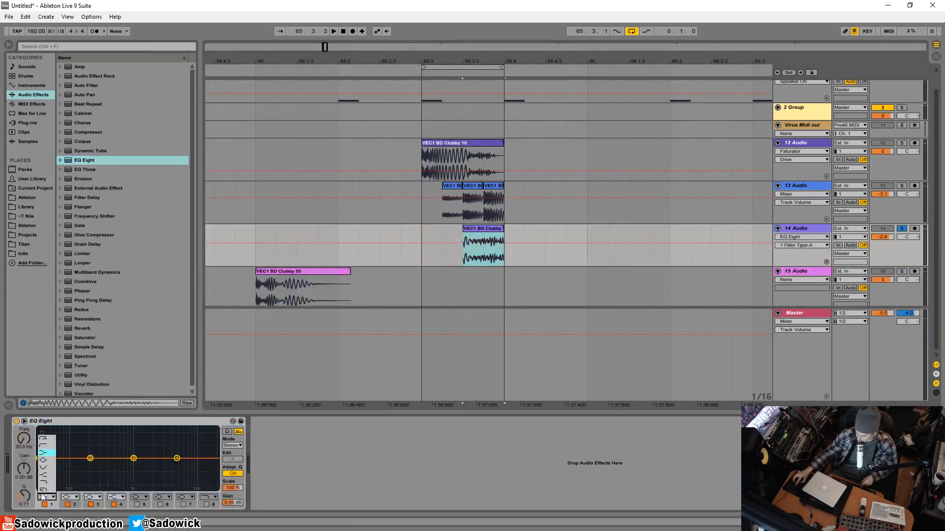
click(43, 447)
key(space)
mouse_move(110, 467)
mouse_down()
mouse_move(121, 466)
mouse_move(93, 462)
mouse_move(124, 462)
mouse_up()
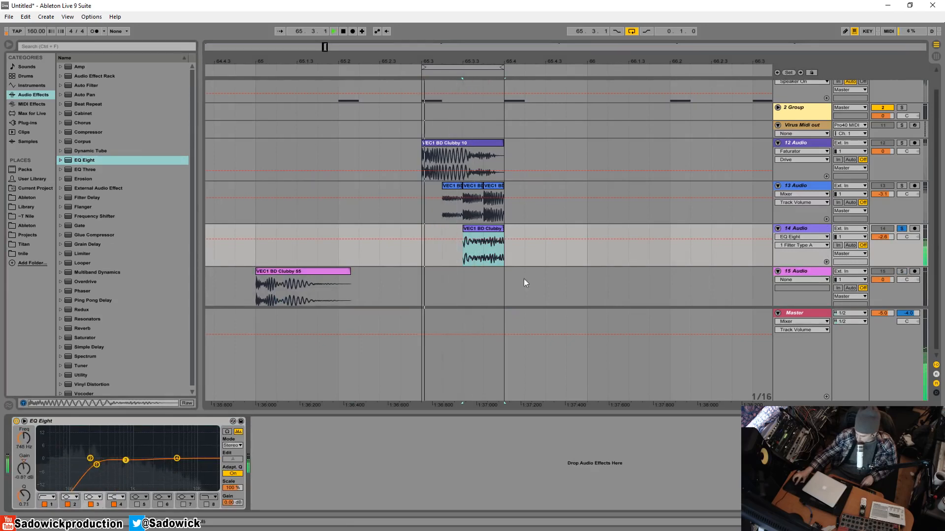
key(space)
Unsolo the Clubby 73 track, reduce the heights of the Clubby 10 and Clubby 38 tracks, and play the full loop.
click(901, 228)
drag(890, 167, 890, 160)
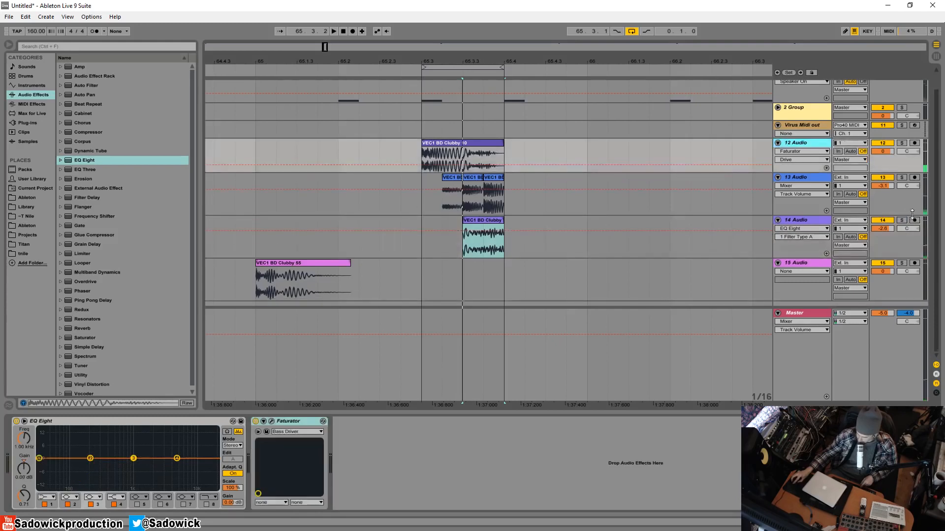
drag(905, 203, 905, 195)
key(space)
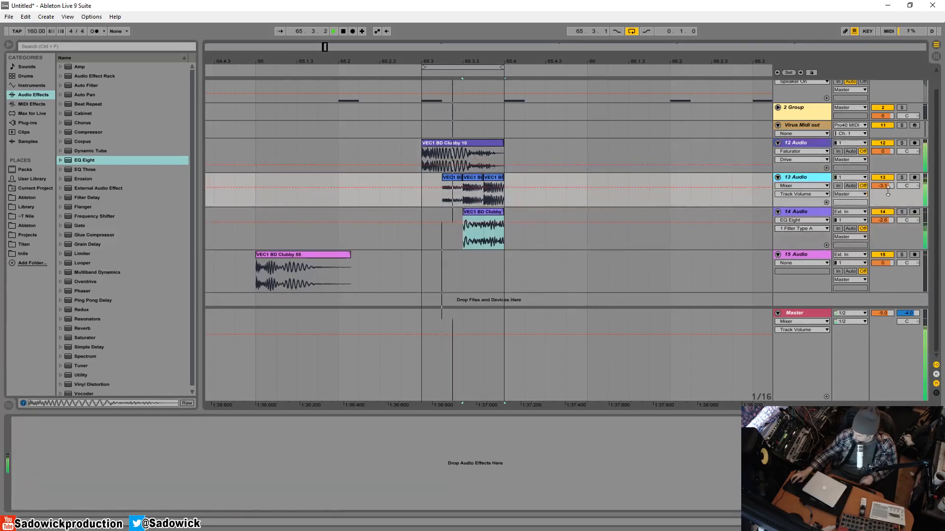
Solo the Clubby 10 track and shape its first EQ Eight with a deep low-mid dip, reduced highs, and band 1 lowered at about 78 Hz.
click(901, 143)
key(space)
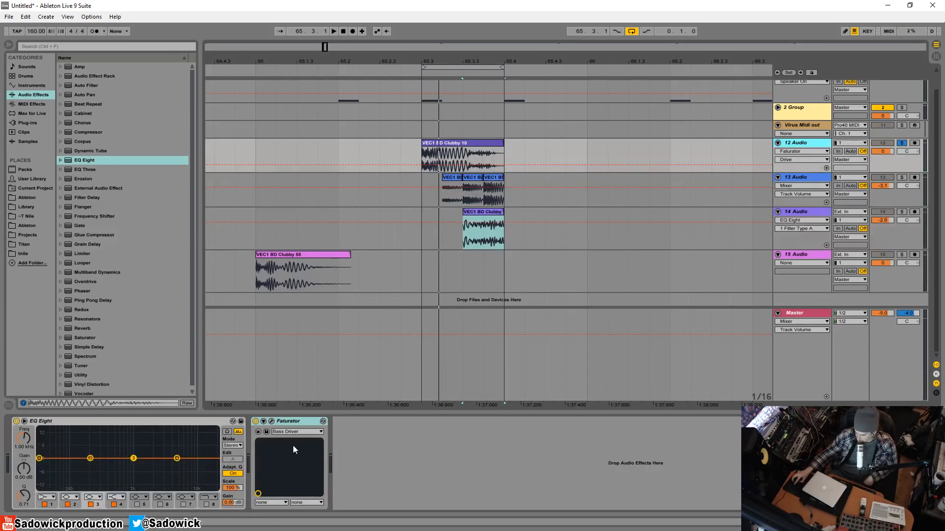
click(272, 422)
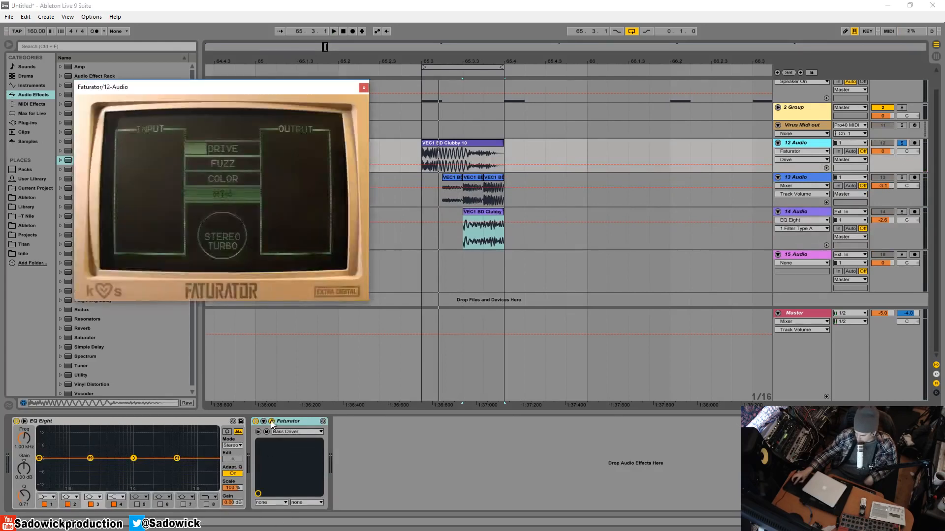
click(271, 422)
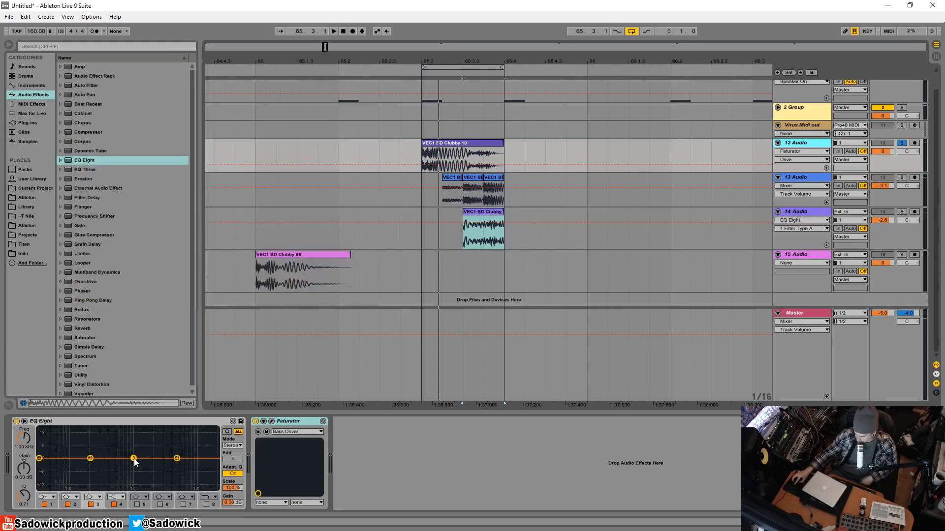
drag(133, 459, 183, 472)
key(space)
drag(39, 459, 65, 466)
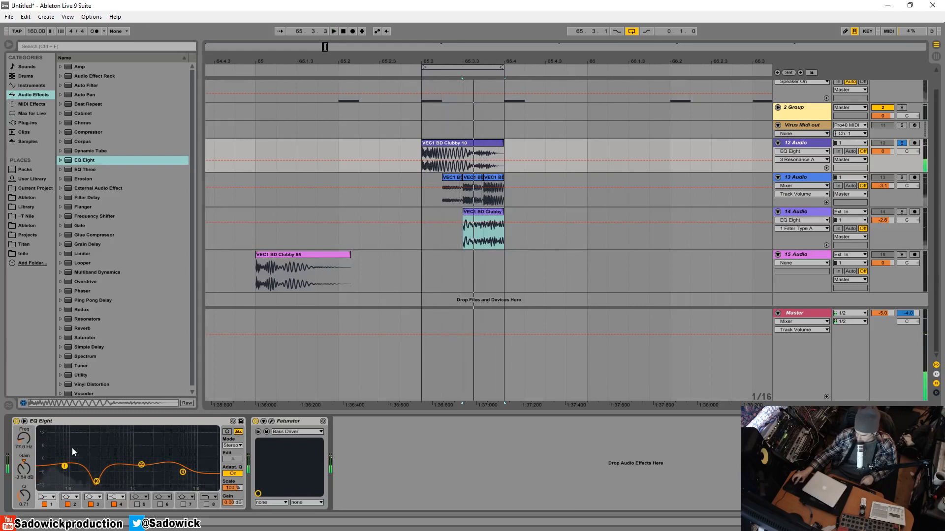
Add a second EQ Eight after Faturator on the Clubby 10 track and dip band 3 at about 360 Hz with a Q of 1.52.
double_click(127, 421)
drag(80, 158, 120, 398)
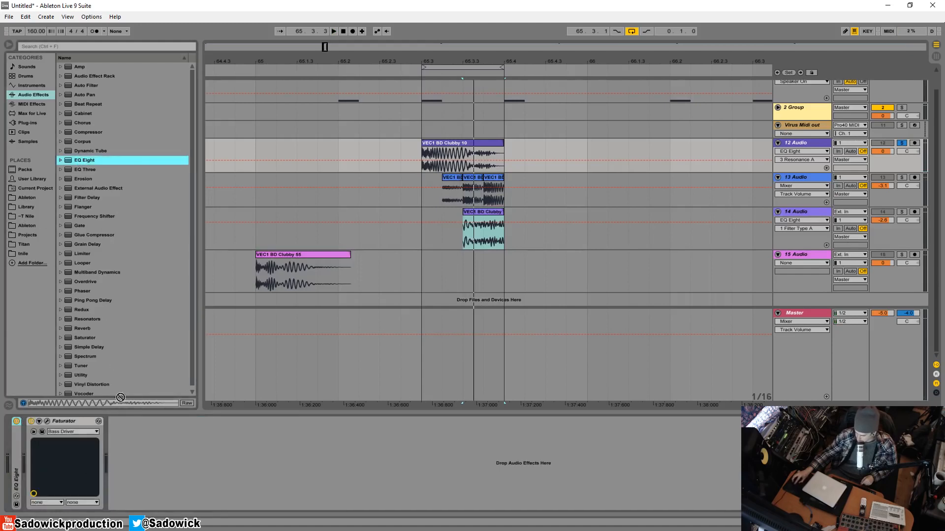
drag(134, 457, 135, 456)
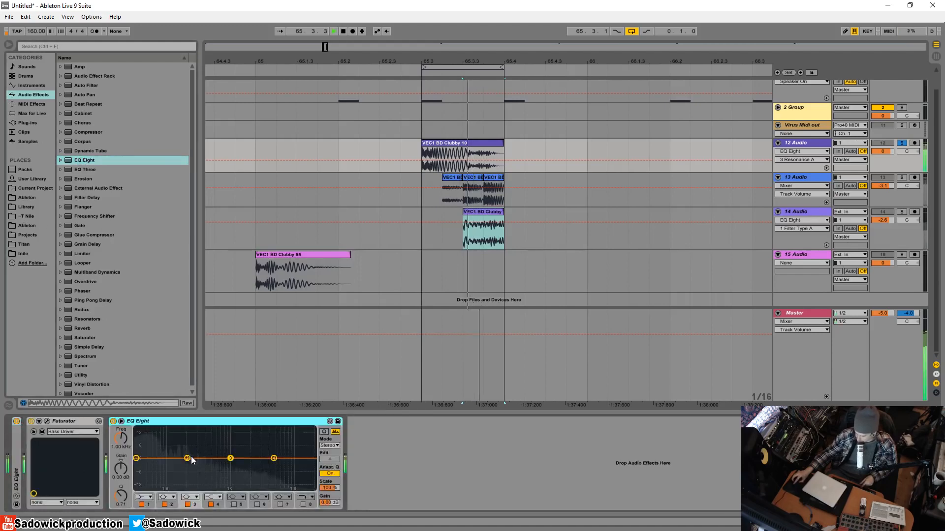
drag(230, 458, 203, 475)
drag(119, 497, 120, 487)
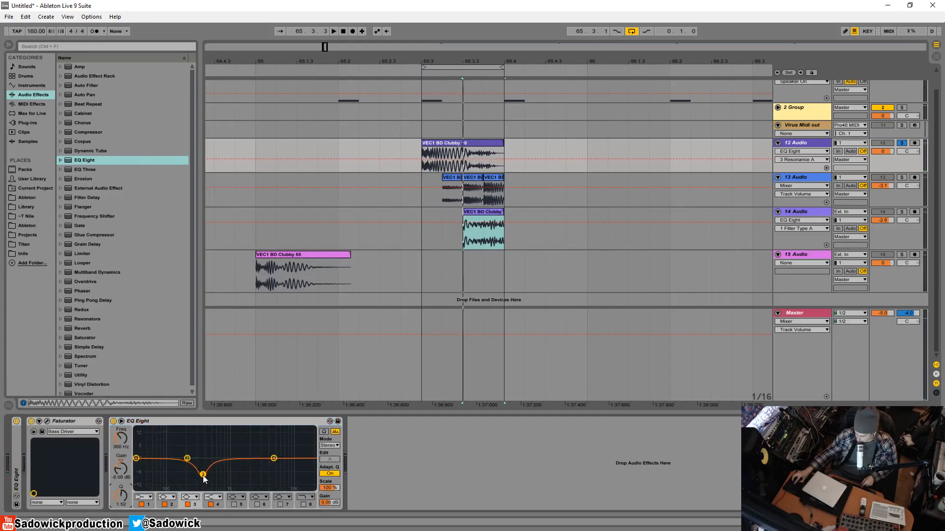
Dip band 3 of the Clubby 10 track's second EQ Eight by 12.5 dB at 241 Hz, comparing playback with the EQ bypassed.
drag(187, 458, 197, 458)
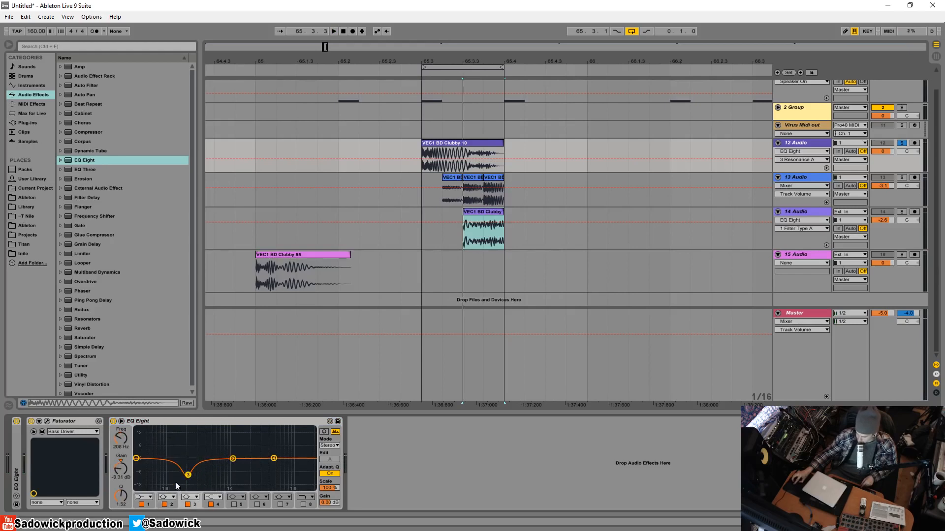
key(space)
drag(188, 475, 192, 483)
click(113, 421)
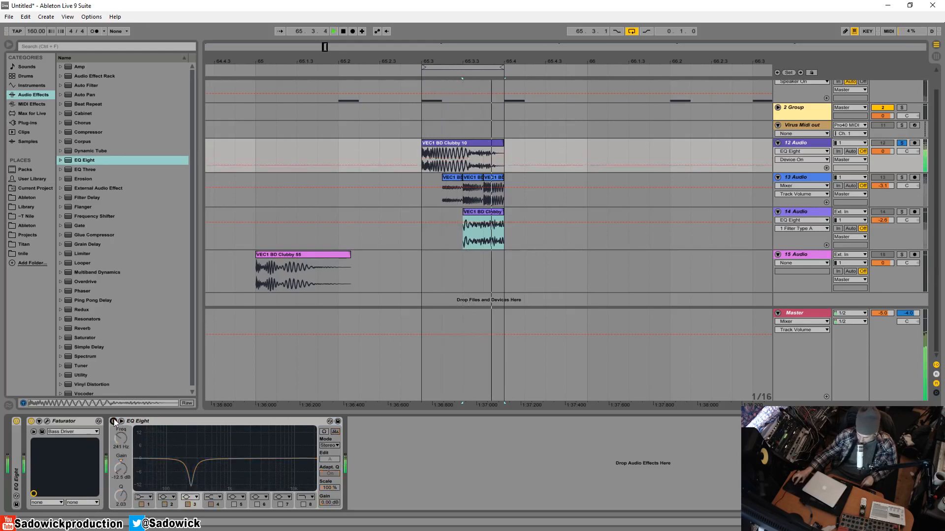
click(114, 421)
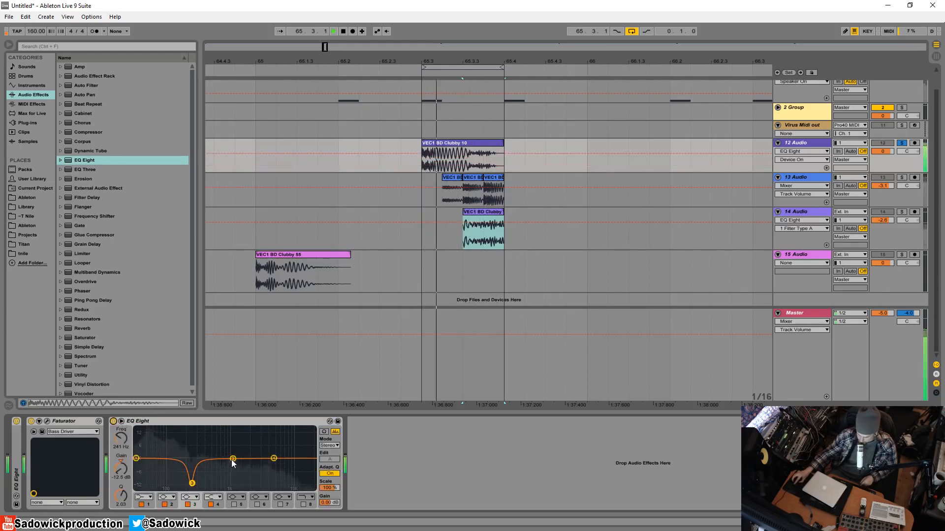
Dip band 2 slightly near 1 kHz and boost band 1 by 2.6 dB at about 82 Hz, comparing against bypass.
drag(233, 458, 274, 459)
drag(137, 460, 163, 453)
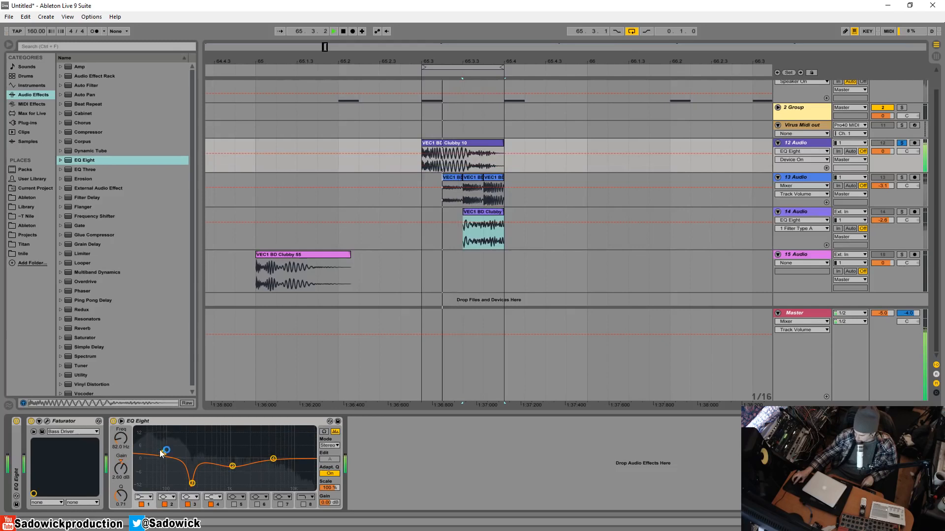
click(114, 423)
click(114, 422)
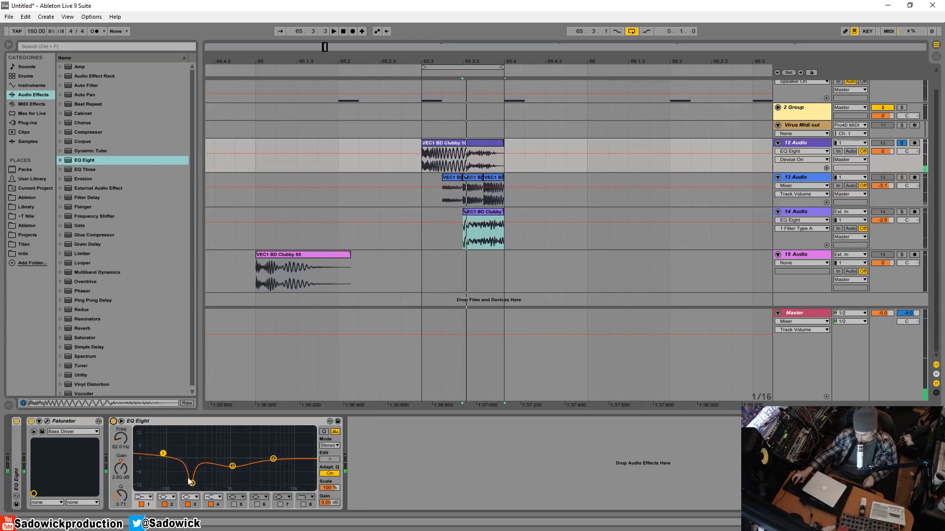
Collapse the Clubby 10 track's devices and group both EQ Eights and the Faturator into one Audio Effect Rack.
double_click(79, 422)
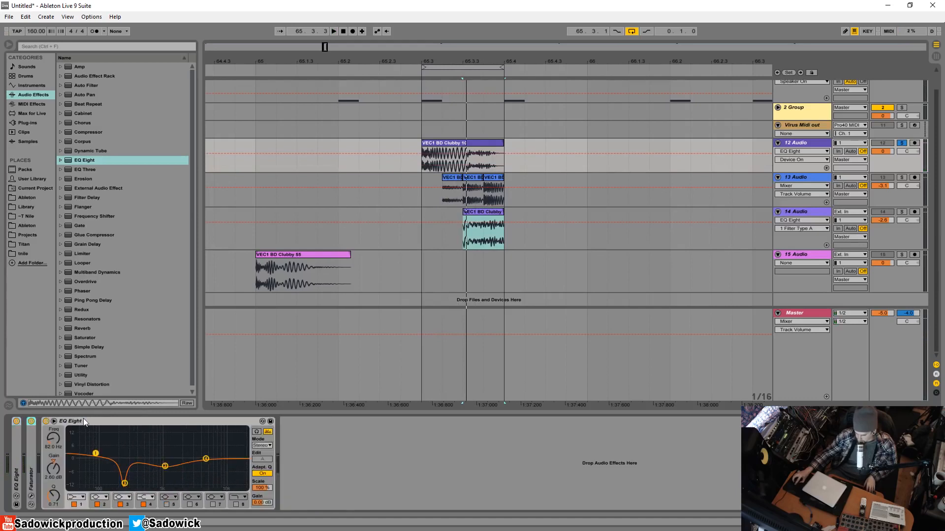
double_click(81, 422)
right_click(15, 440)
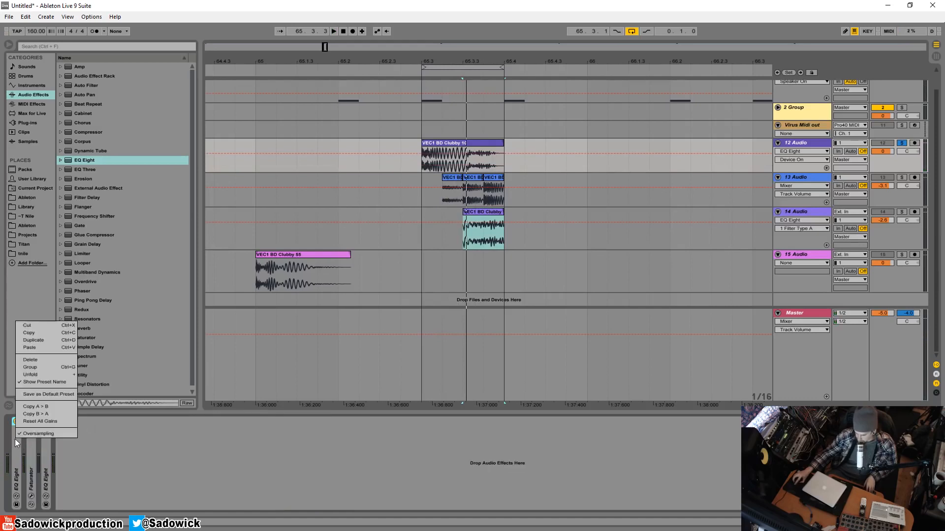
click(30, 367)
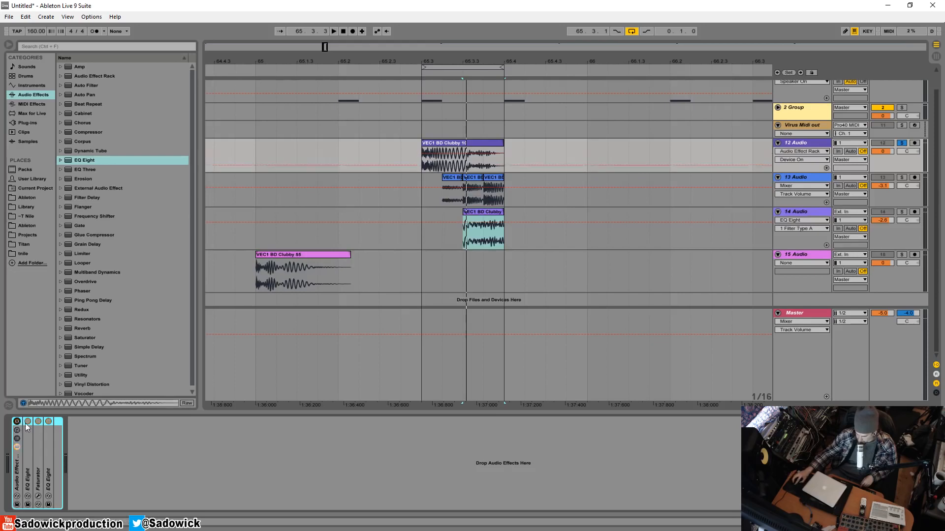
Play the soloed Clubby 10 kick with the effect rack bypassed and enabled to compare the sound.
key(space)
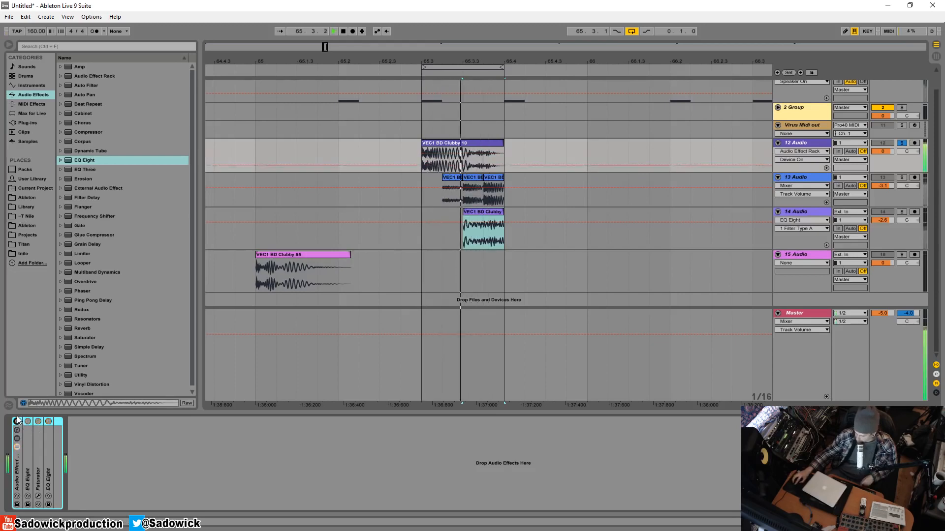
key(space)
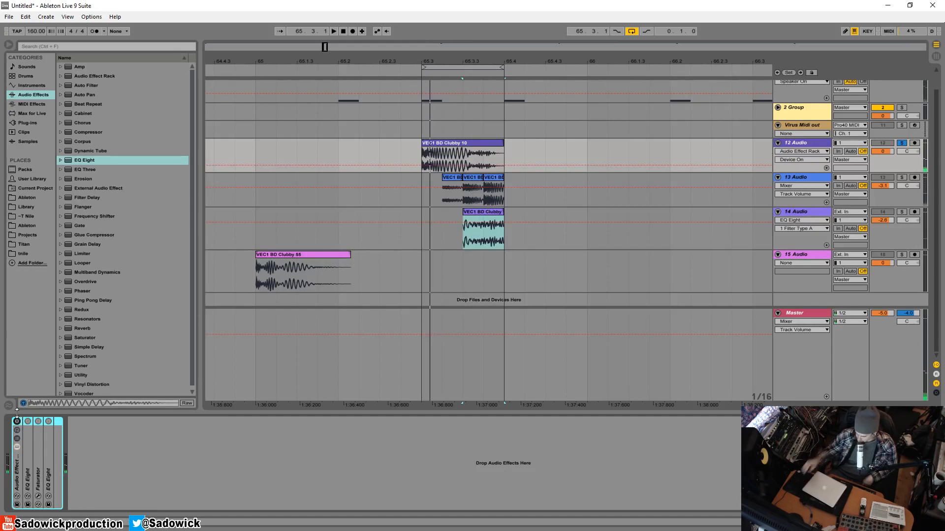
key(space)
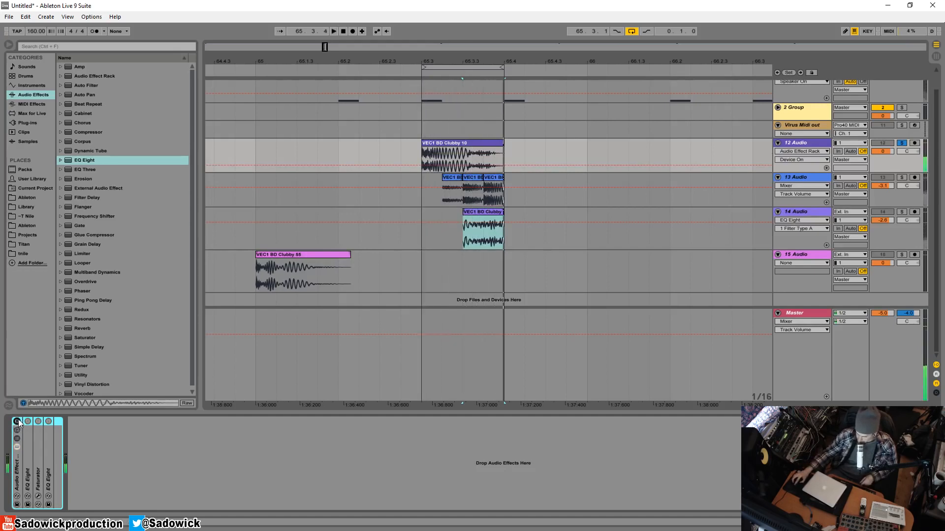
click(17, 422)
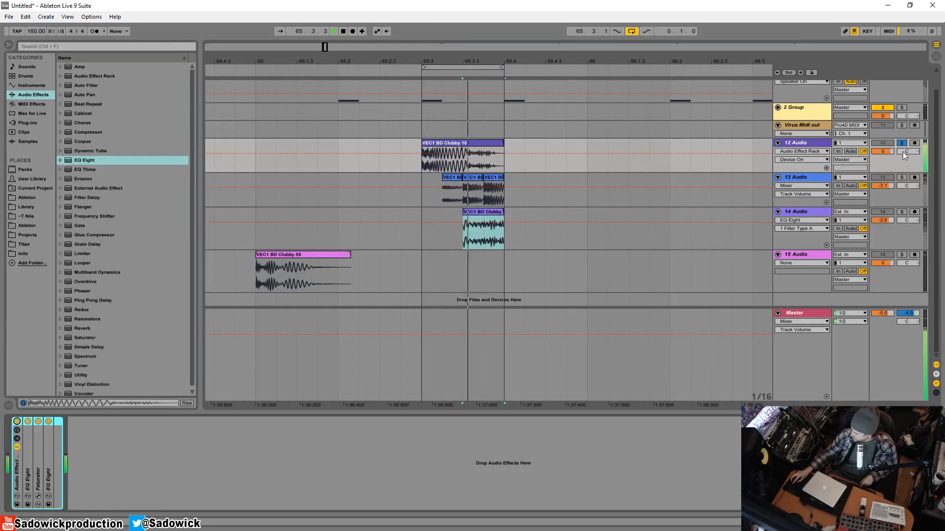
Solo the 13 Audio track, add an EQ Eight followed by Faturator to it, and open the Faturator interface.
click(901, 178)
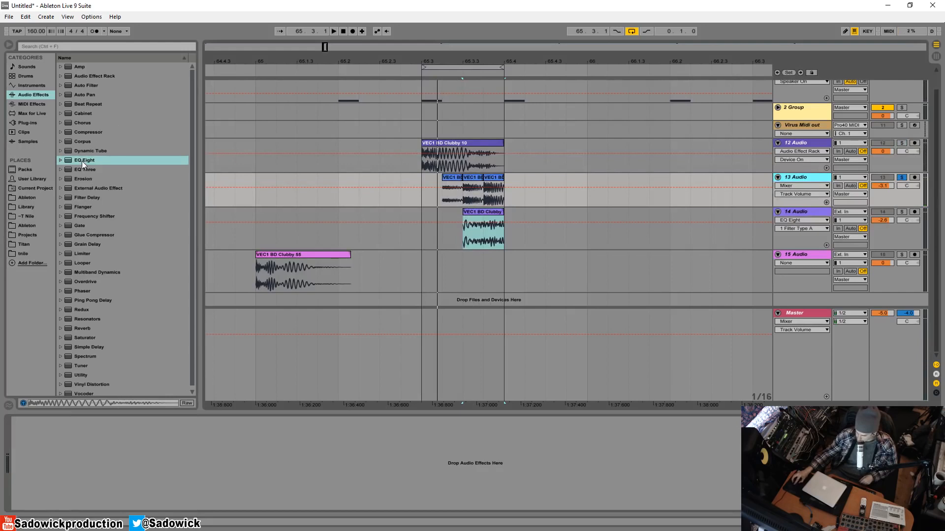
drag(81, 161, 66, 400)
drag(61, 438, 62, 439)
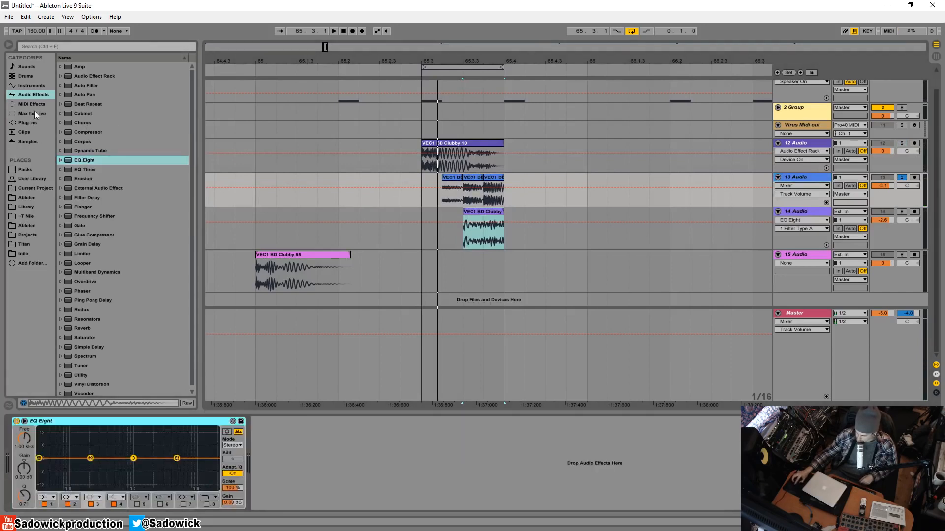
click(31, 123)
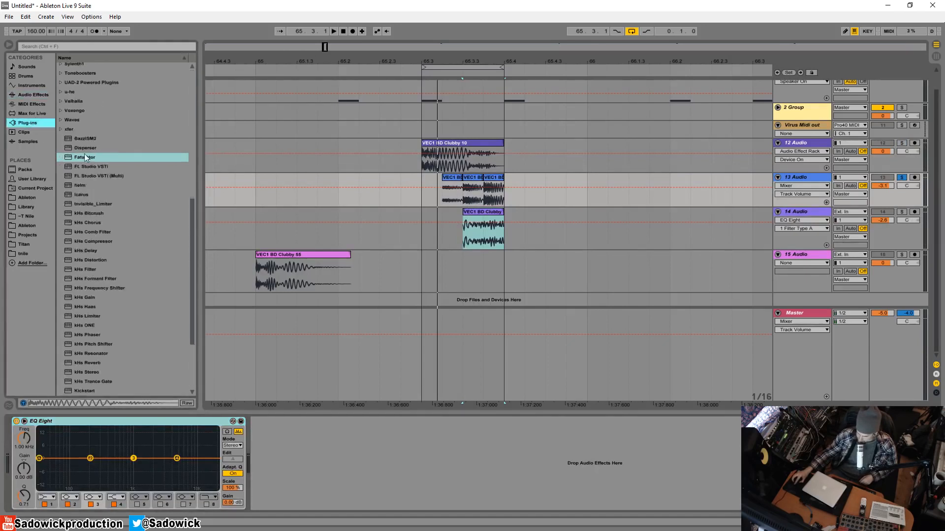
mouse_move(84, 156)
mouse_down()
mouse_move(293, 468)
mouse_move(280, 459)
mouse_up()
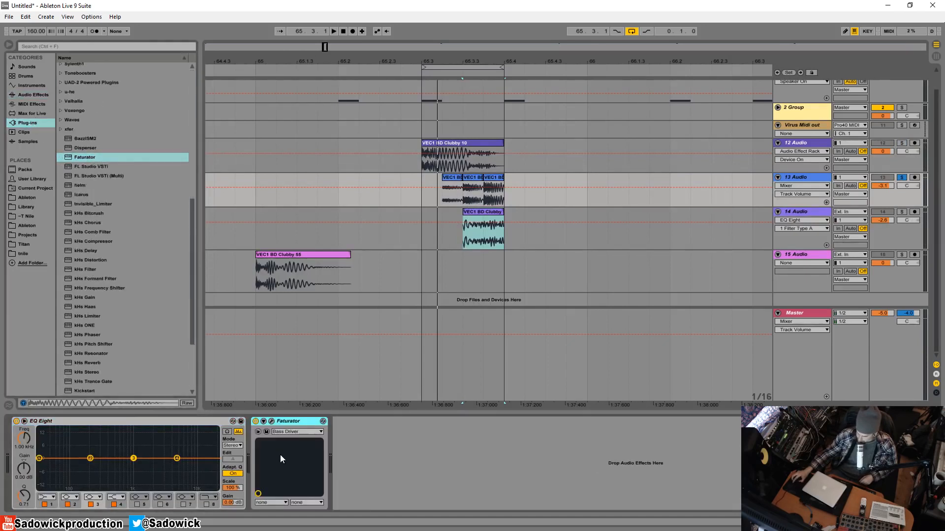
click(272, 420)
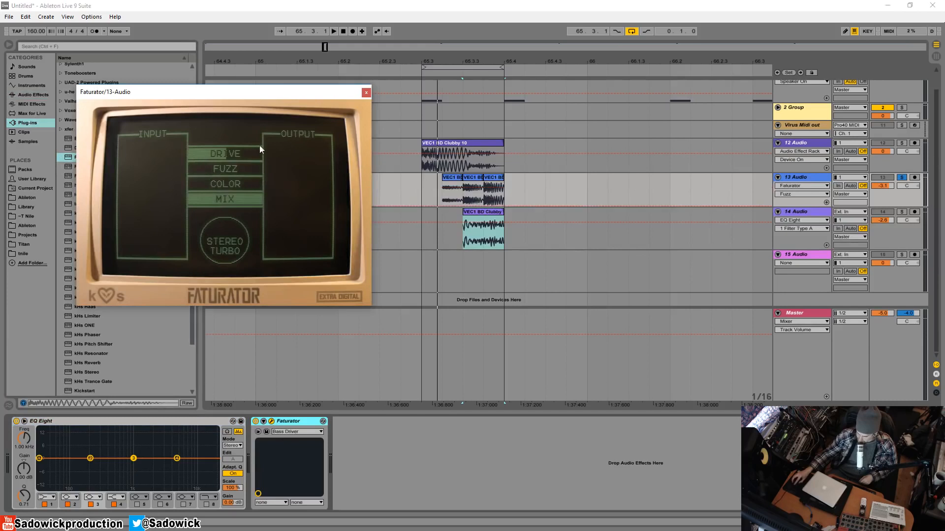
Set Faturator's Drive to just under half, raise Color past half, and adjust the stereo width while auditioning the loop.
key(space)
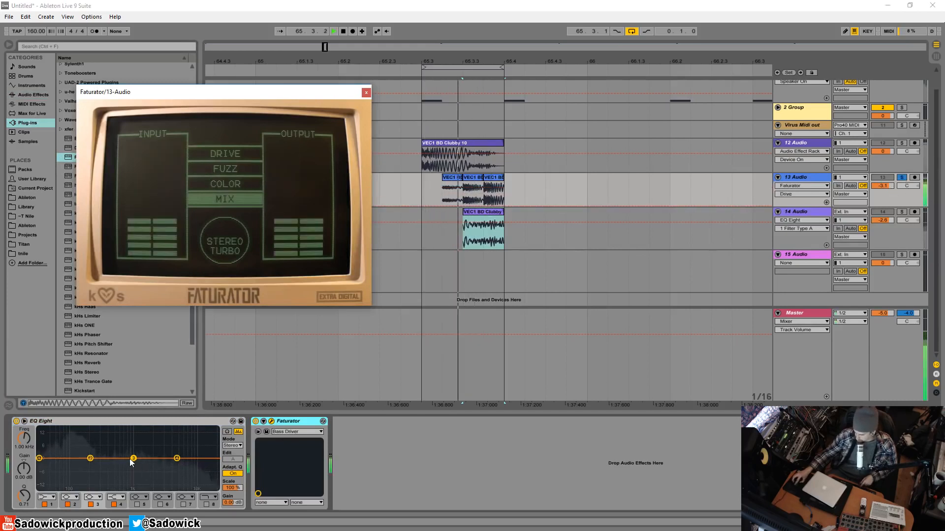
drag(206, 151, 197, 171)
key(space)
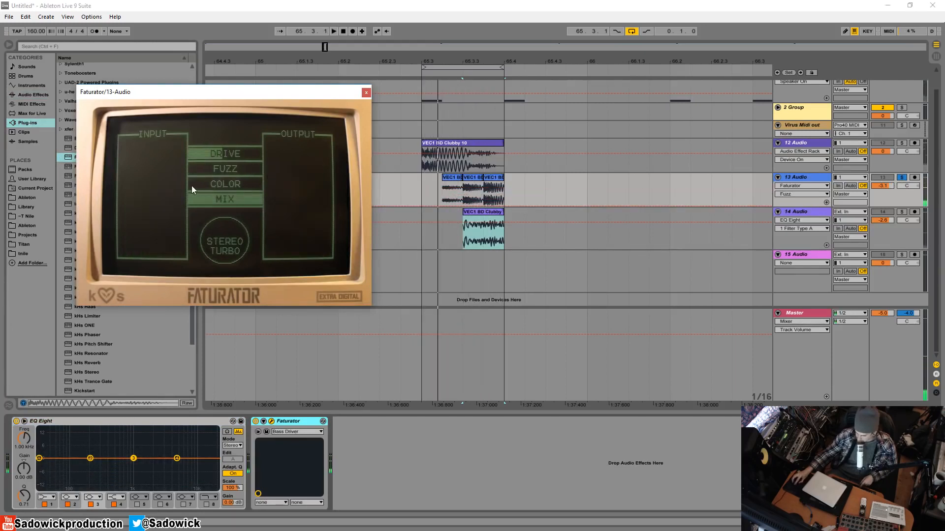
key(space)
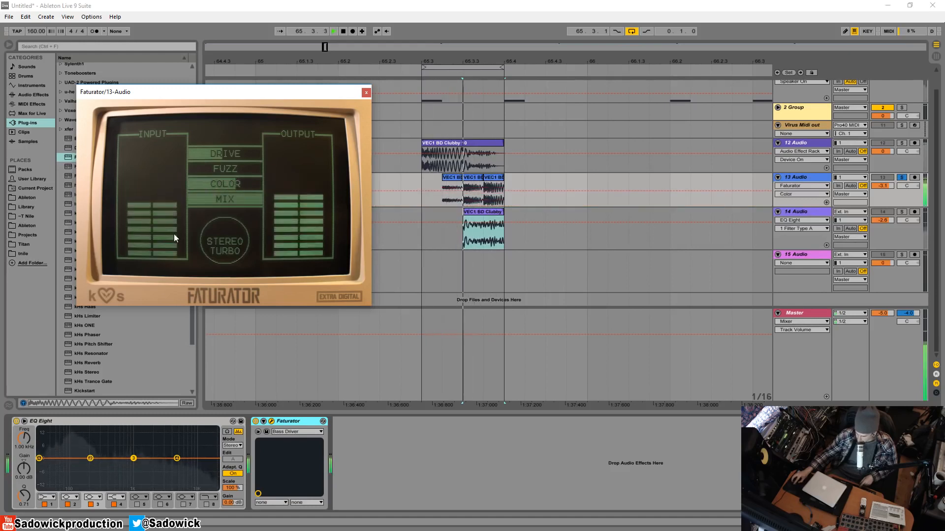
key(space)
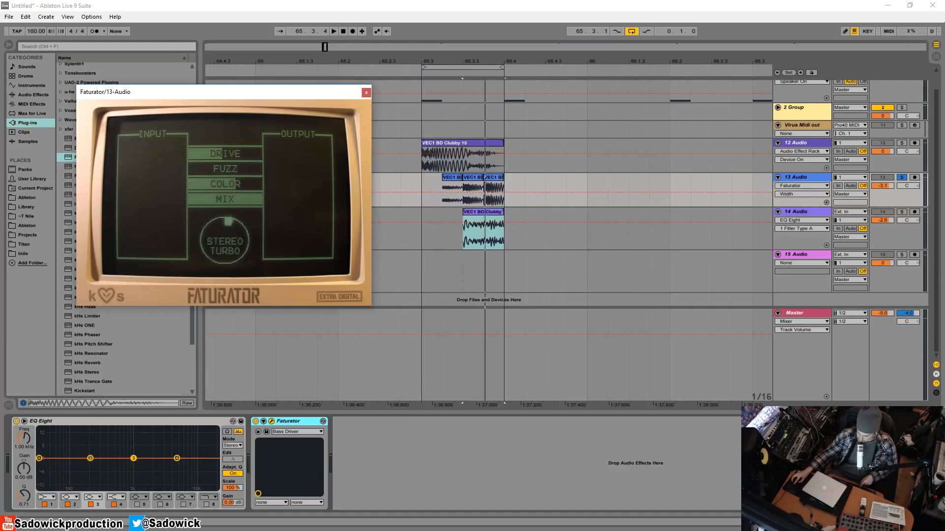
key(space)
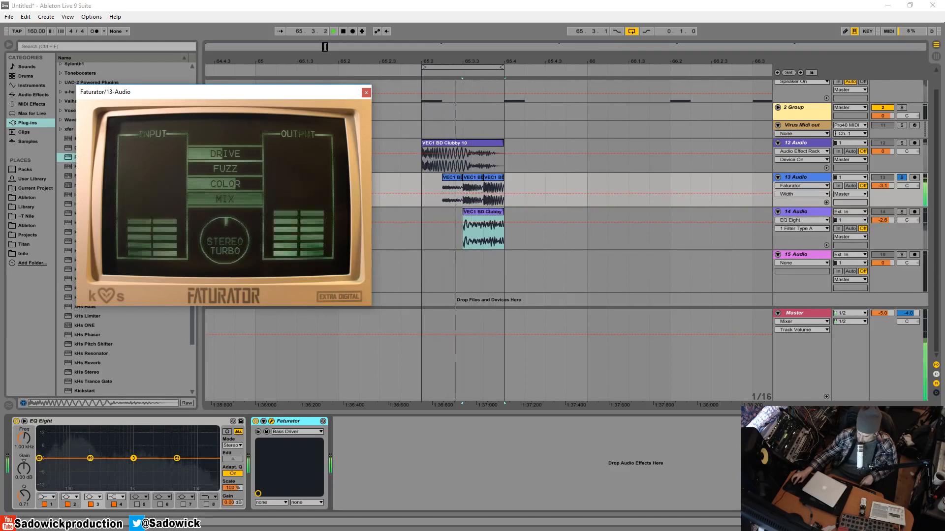
key(space)
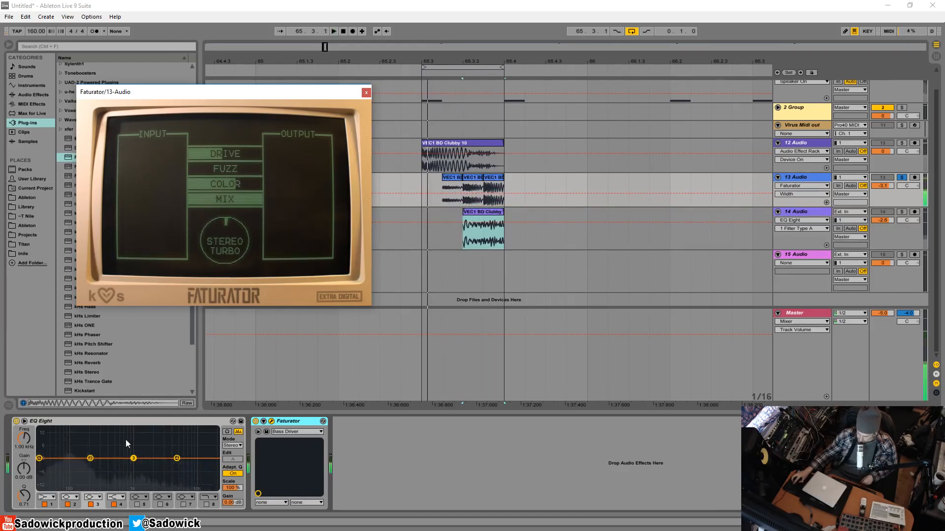
key(space)
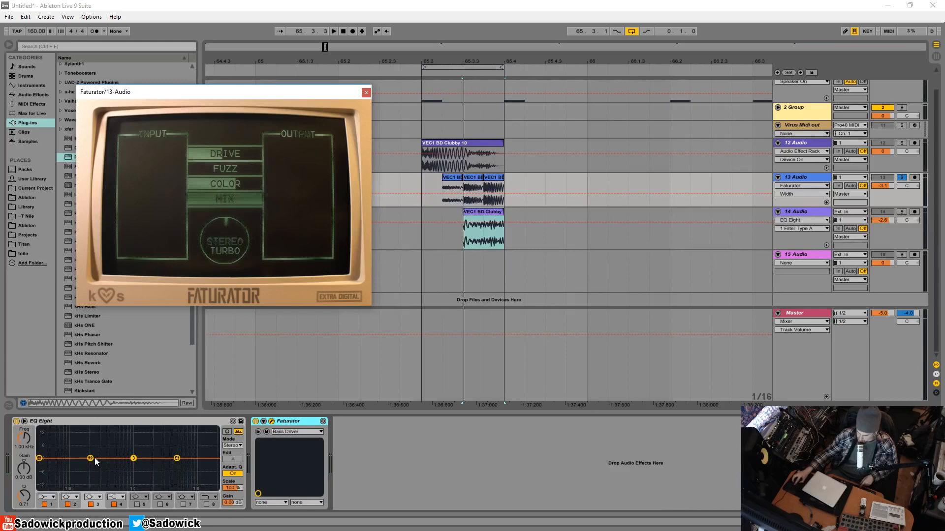
Boost band 2 of the 13 Audio EQ Eight by 12.5 dB at 735 Hz and lower band 1 slightly near 78 Hz.
key(space)
drag(91, 459, 125, 434)
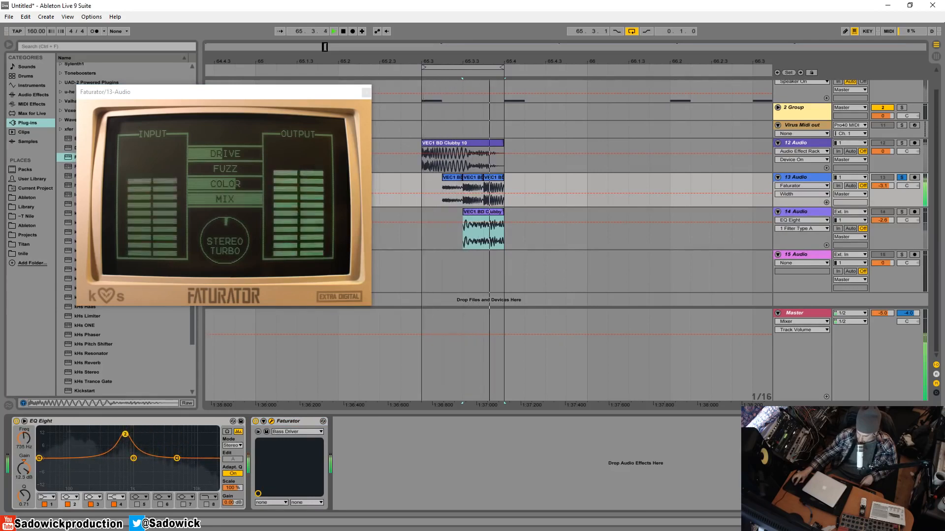
drag(40, 459, 64, 460)
key(space)
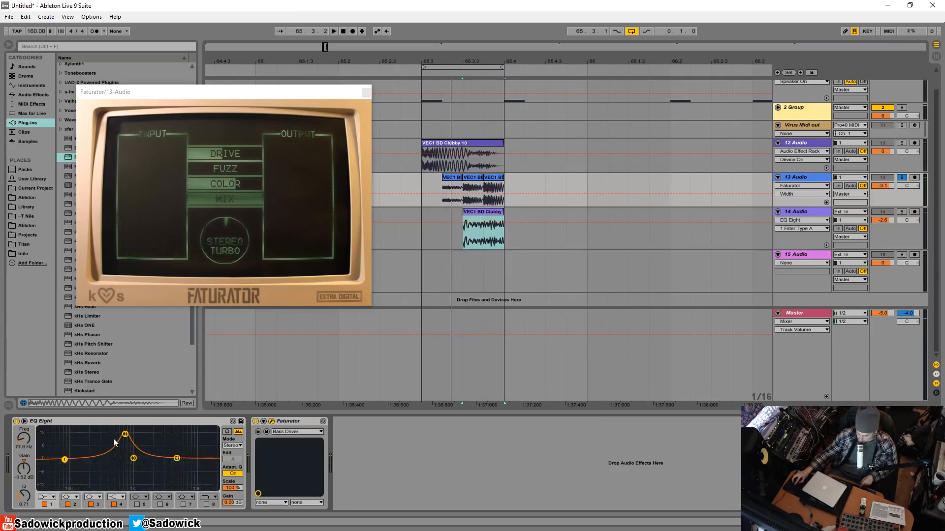
Move the band 2 boost lower in frequency and gain, and cut band 4 by about 5.6 dB near 2.6 kHz.
key(space)
mouse_move(126, 435)
mouse_down()
mouse_move(191, 432)
mouse_move(115, 431)
mouse_move(114, 443)
mouse_up()
key(space)
drag(177, 458, 160, 470)
key(space)
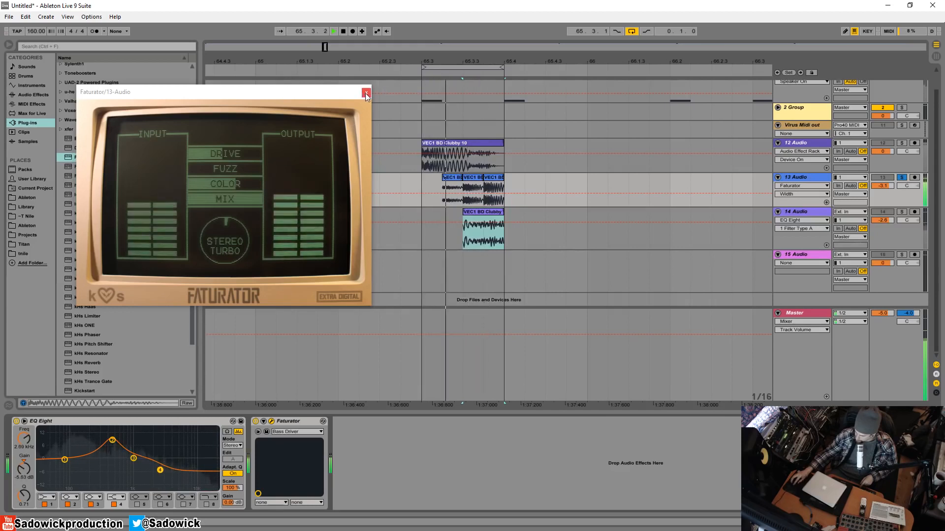
Reduce Faturator's Color to about half and Drive to about a third, and reset the stereo width.
mouse_move(218, 170)
mouse_down()
mouse_move(259, 170)
mouse_move(217, 170)
mouse_move(211, 185)
mouse_up()
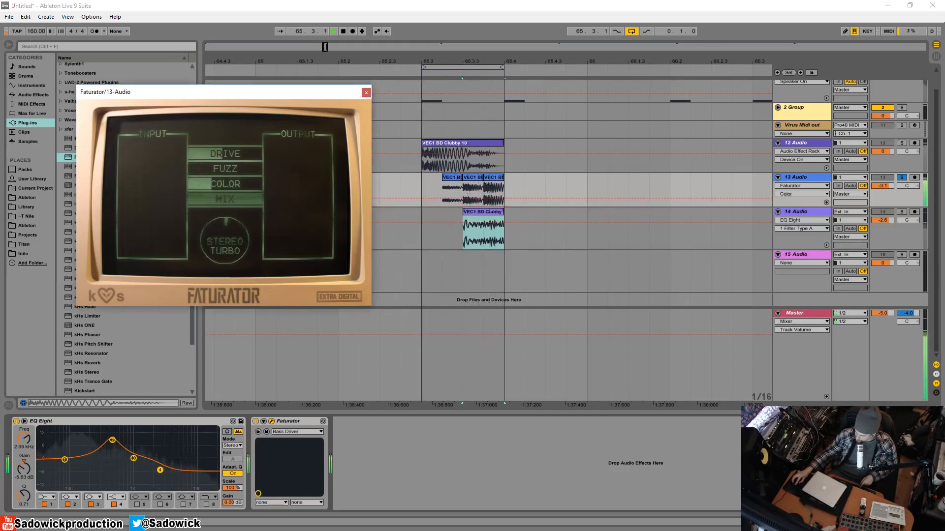
drag(204, 185, 219, 153)
double_click(229, 226)
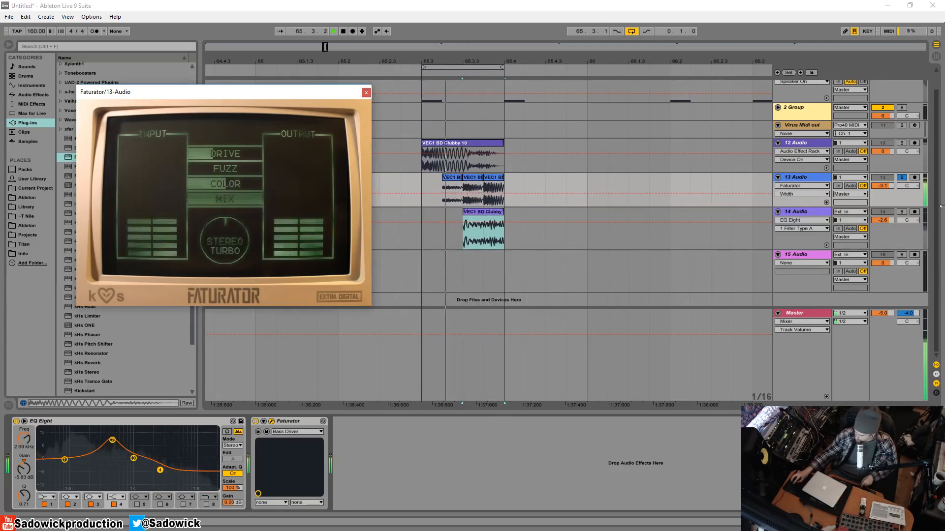
Unsolo the 13 Audio track and lower its volume to -5.9 dB while the full loop plays.
key(space)
click(902, 178)
key(space)
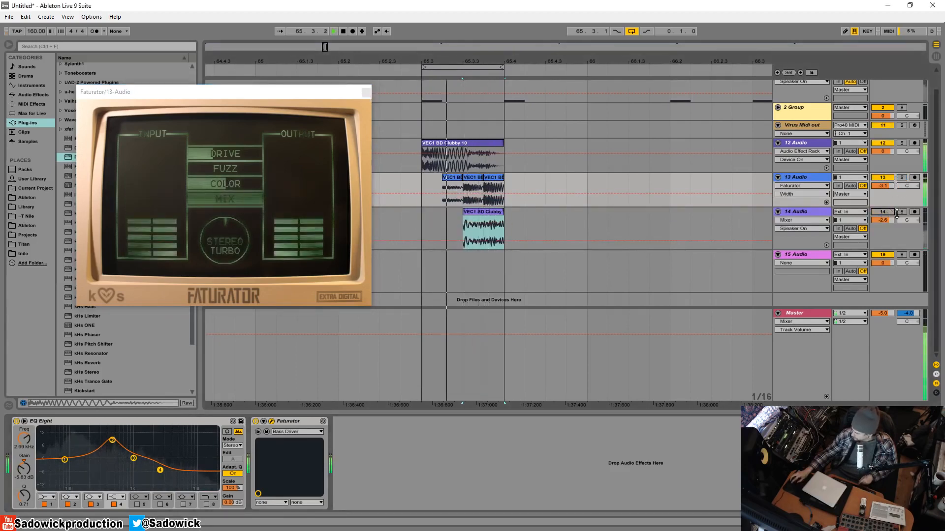
drag(883, 186, 882, 196)
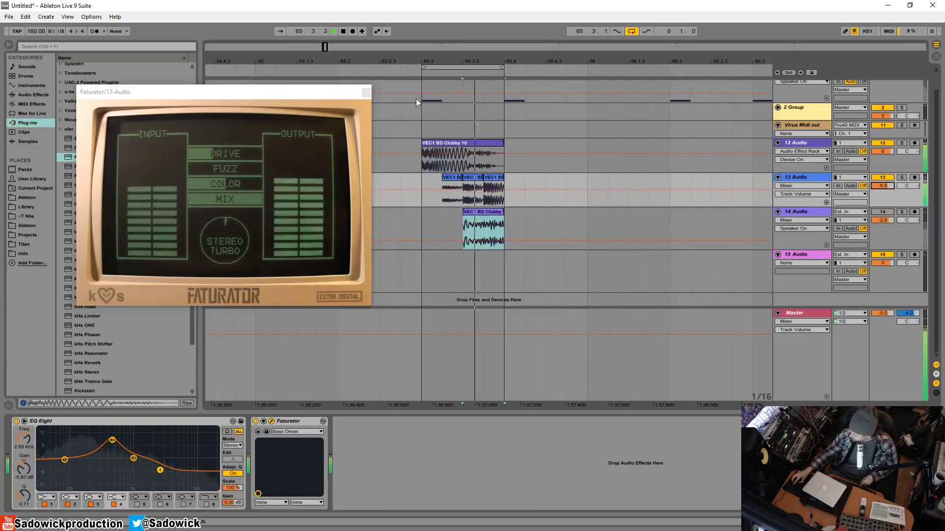
Close Faturator and reshape the 13 Audio EQ Eight, boosting band 2 about 5 dB at 948 Hz and dipping band 3 about 8.5 dB near 805 Hz.
click(368, 92)
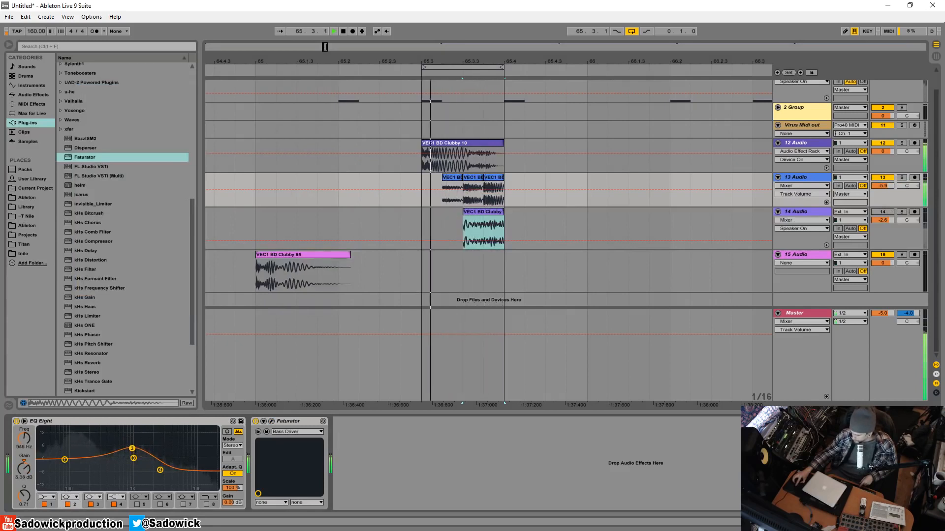
drag(132, 459, 128, 481)
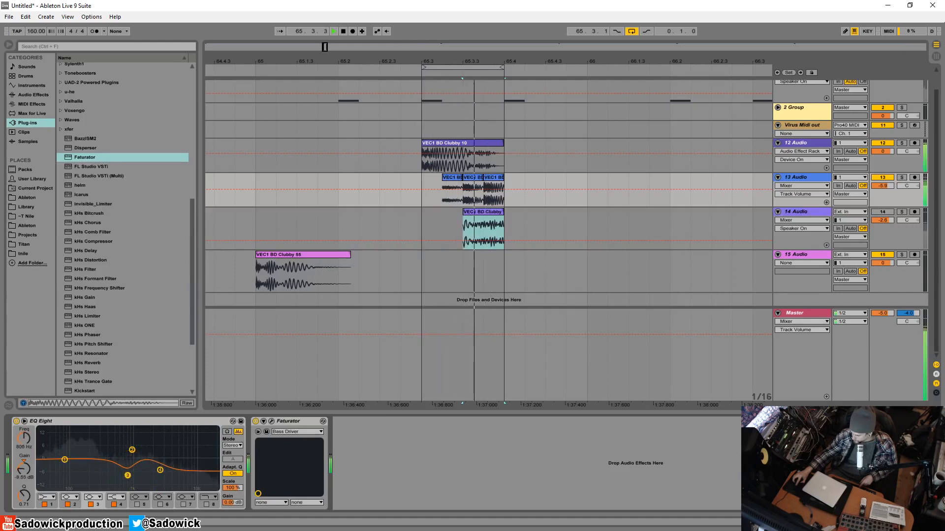
Reduce Faturator's Color to about a third, and with 13 Audio soloed cut band 1 of its EQ Eight about 10.8 dB at 73.5 Hz.
click(271, 422)
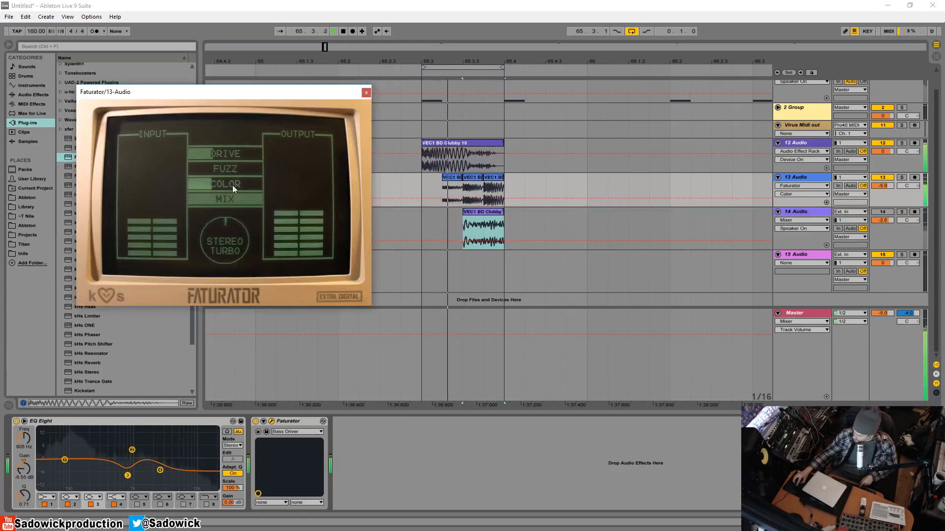
click(901, 177)
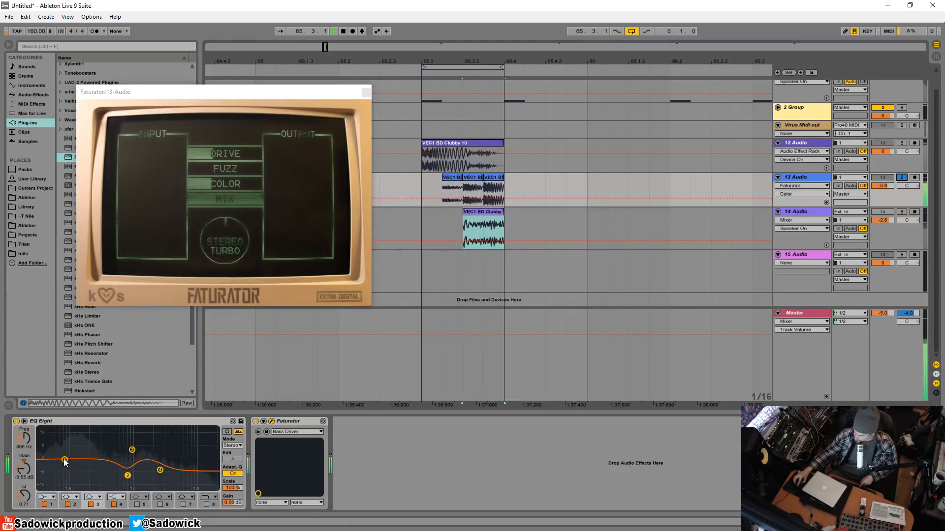
drag(64, 459, 63, 480)
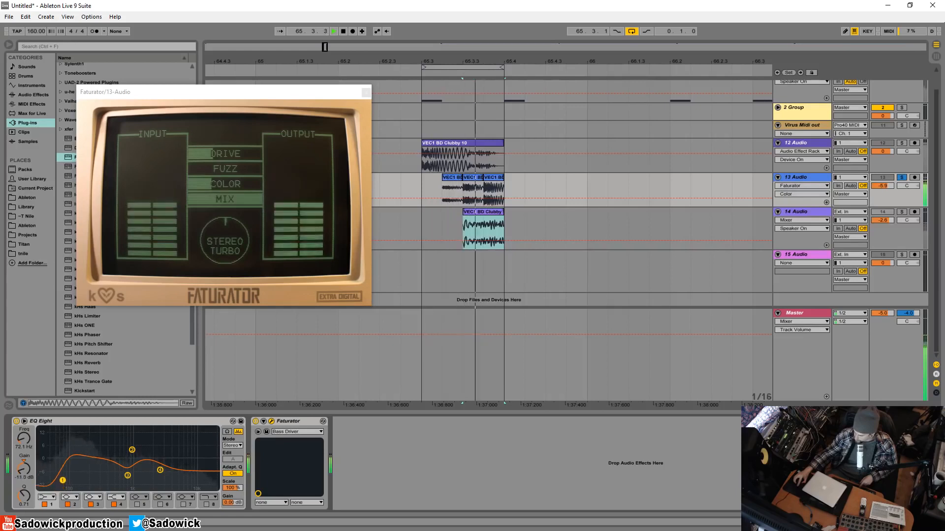
key(space)
click(366, 92)
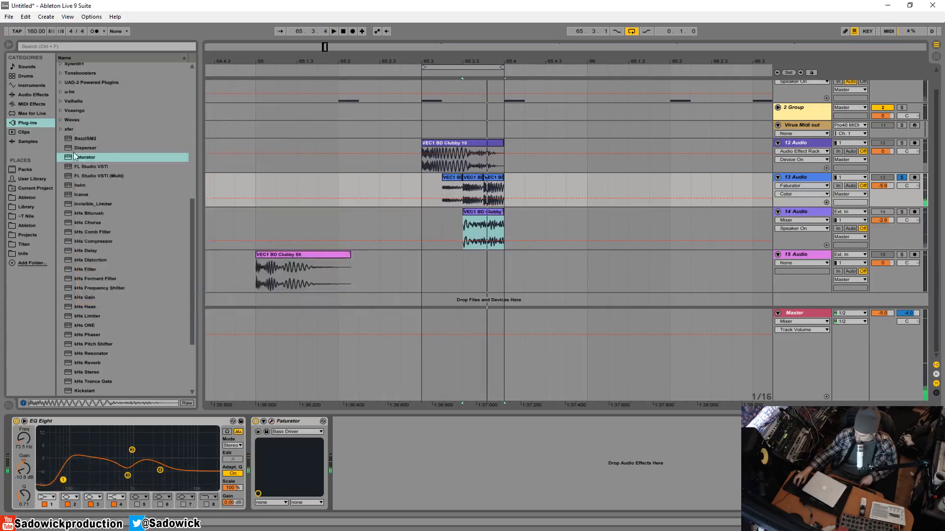
Add a second EQ Eight after Faturator, dipping band 3 about 7.3 dB near 580 Hz and, unsoloed, boosting band 4 about 2.7 dB at 2.37 kHz.
click(31, 95)
drag(102, 161, 315, 423)
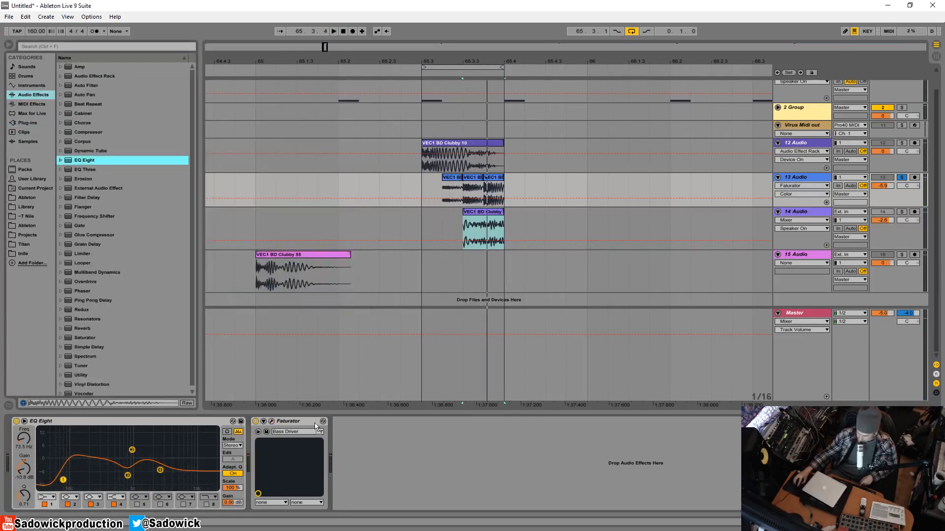
drag(438, 468, 462, 459)
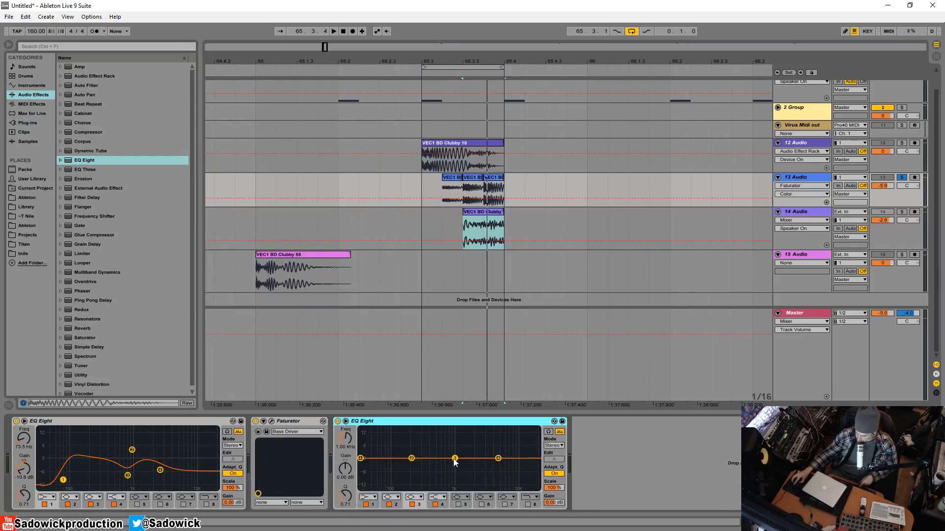
key(space)
drag(455, 459, 441, 473)
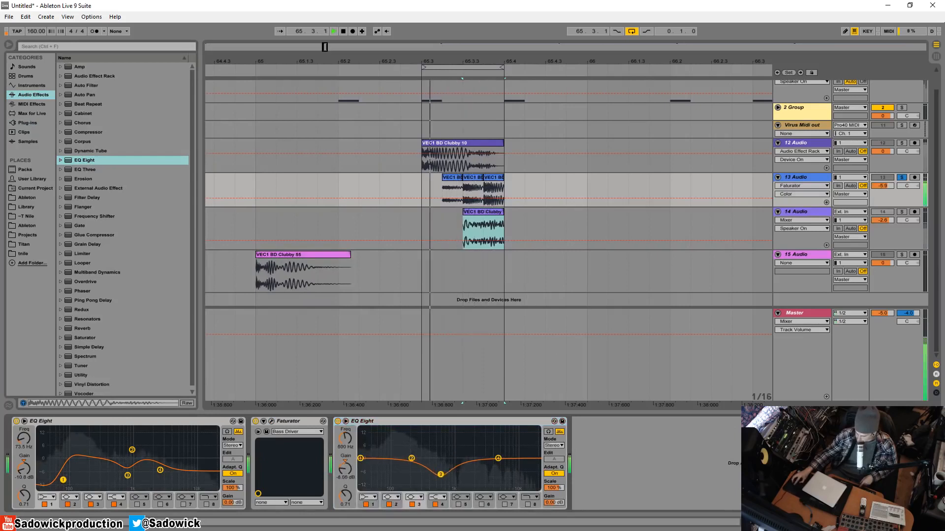
click(903, 179)
drag(498, 459, 478, 453)
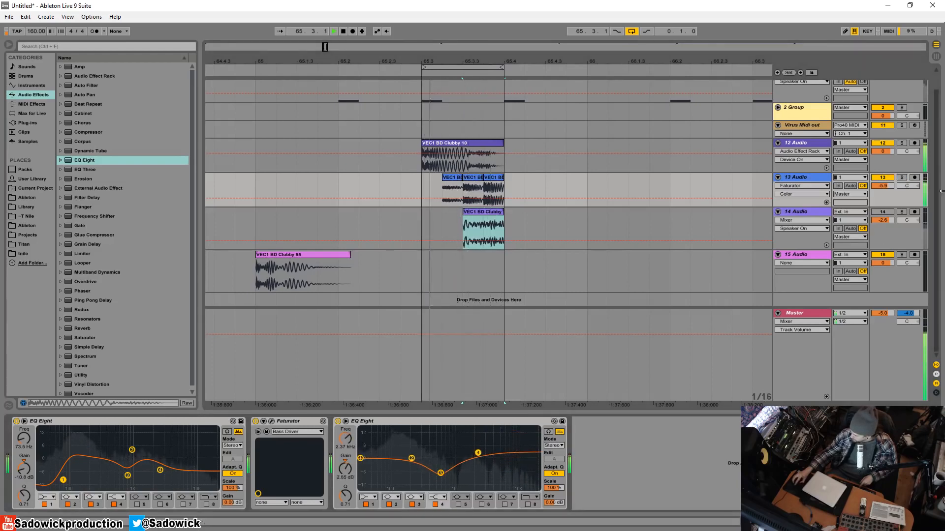
Reactivate 14 Audio at -8.1 dB and raise its EQ Eight low cut to about 579 Hz.
drag(882, 220, 883, 233)
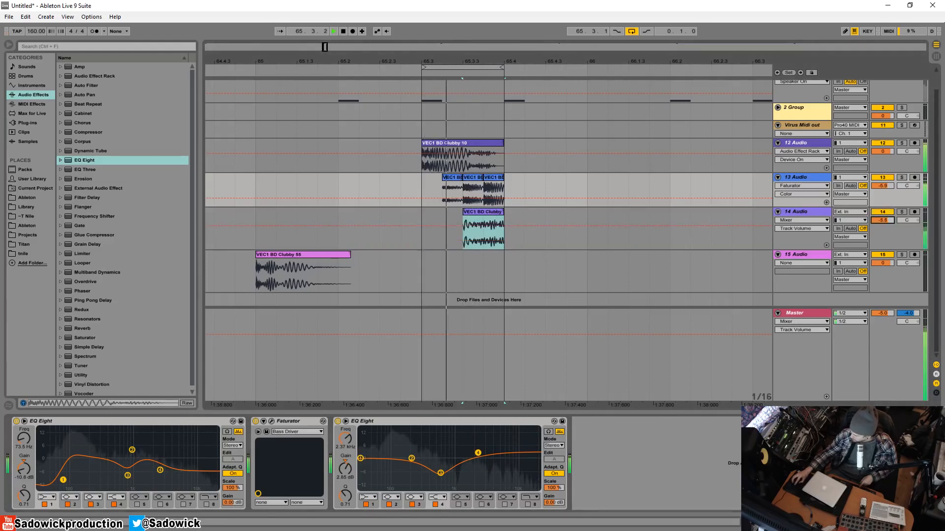
click(885, 234)
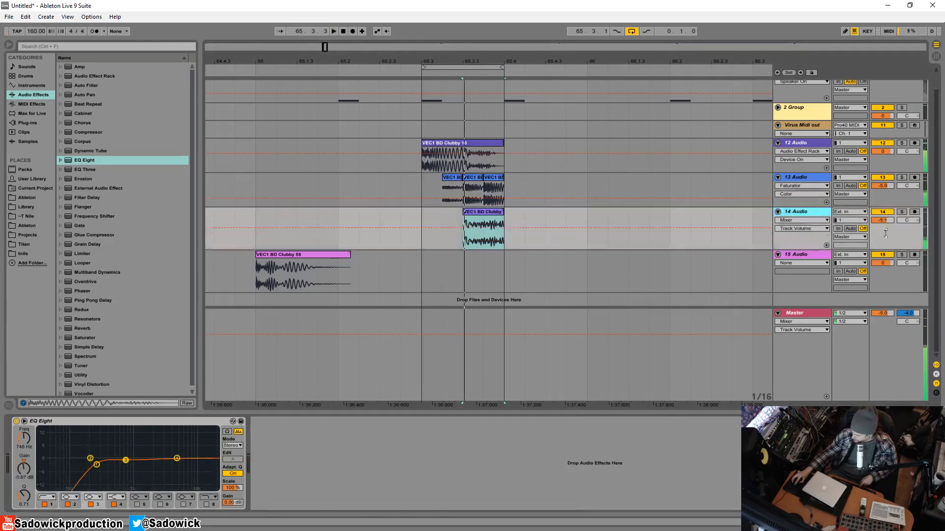
drag(90, 458, 103, 457)
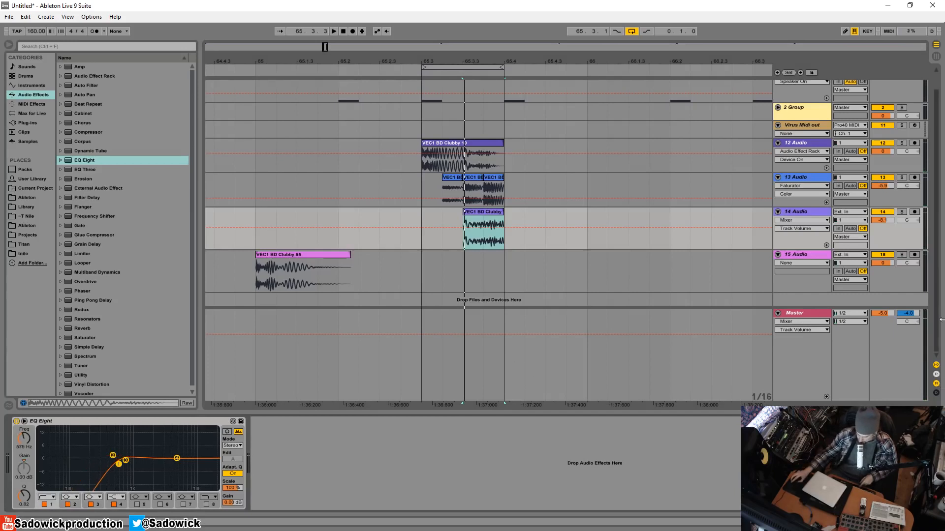
Shrink the 12, 13 and 14 Audio tracks and replace the 15 Audio track with a new empty audio track.
drag(914, 238, 900, 175)
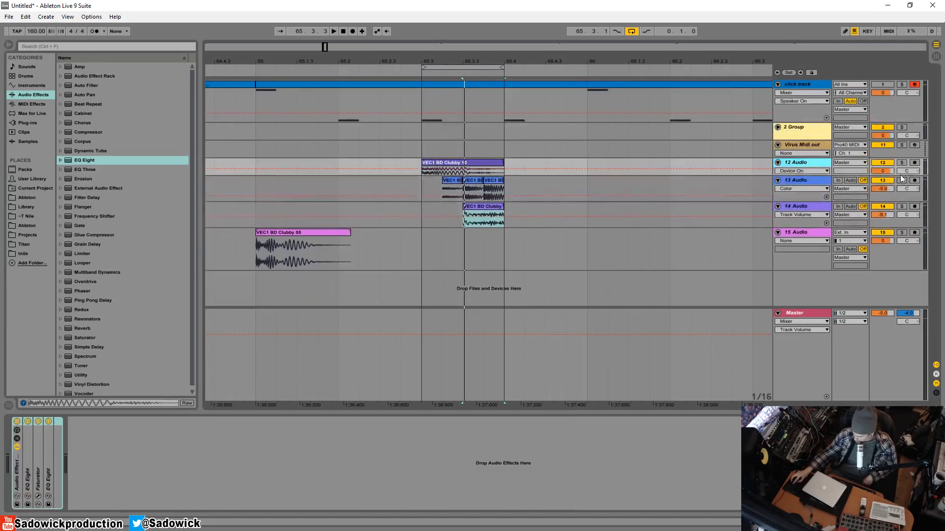
click(817, 229)
key(Delete)
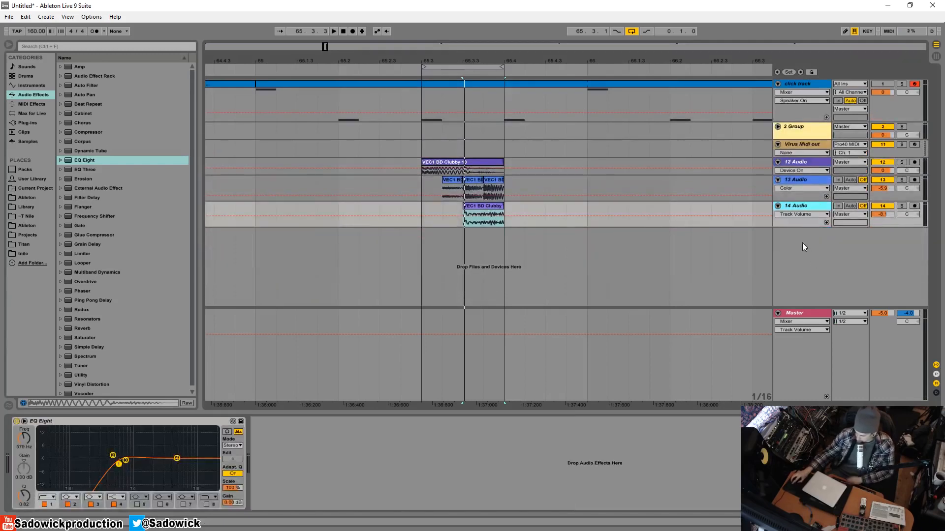
right_click(805, 257)
click(811, 262)
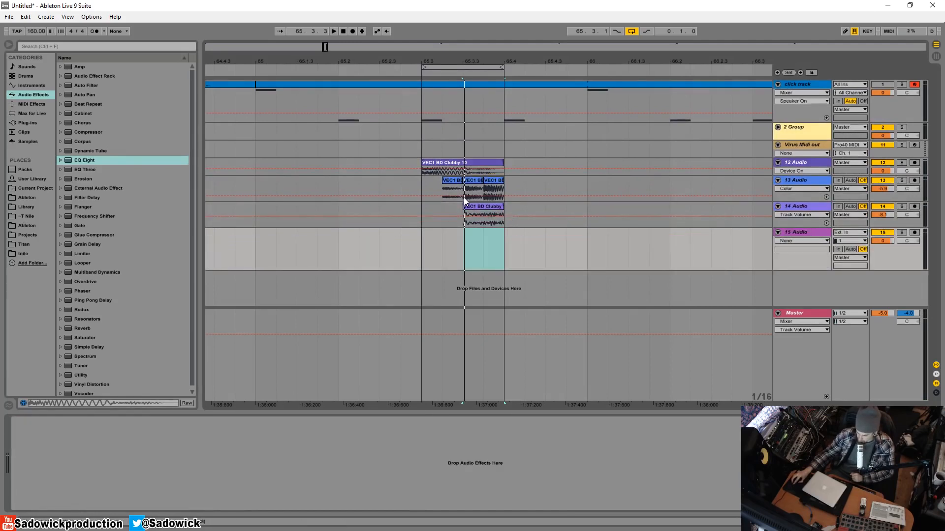
Open the VEC1 Claps folder inside club sounds 1 in the Library place.
click(27, 207)
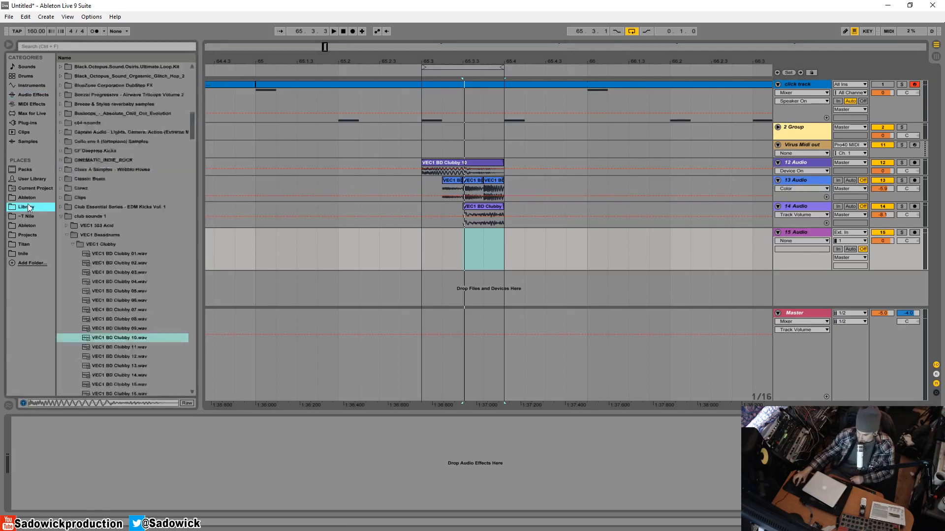
click(72, 244)
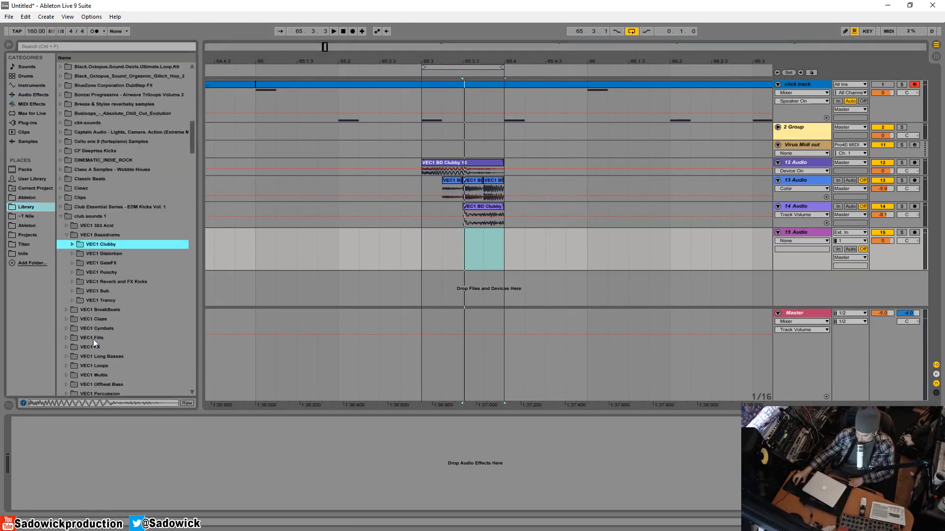
scroll(103, 329, down, 1)
click(72, 300)
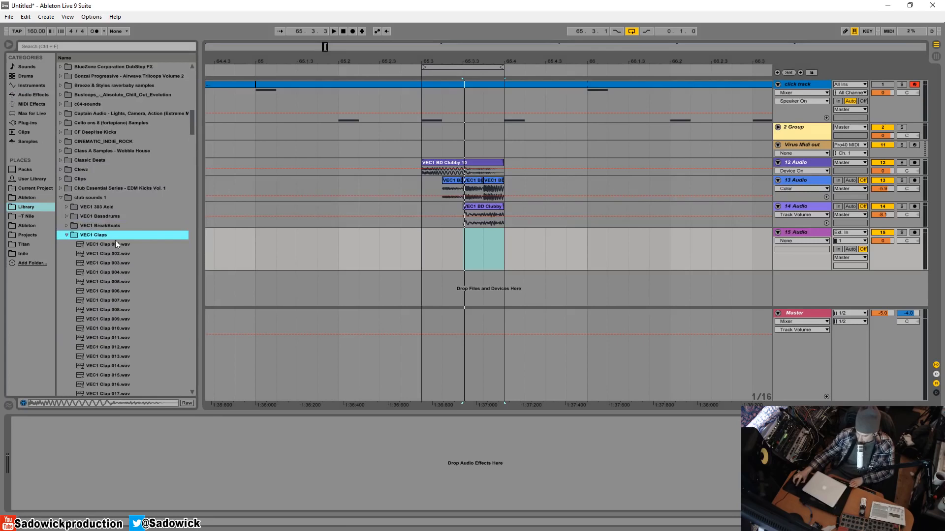
scroll(123, 276, down, 1)
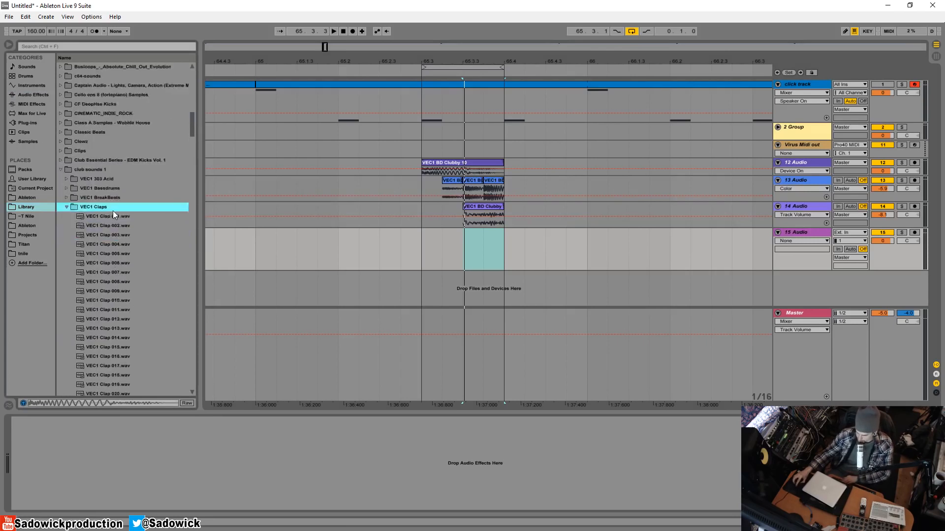
Audition the first clap samples, then place VEC1 Clap 008 on 15 Audio at 65.3 and trim it to end at 65.4.
click(108, 216)
key(Down)
key(Down)
key(Down)
key(Down)
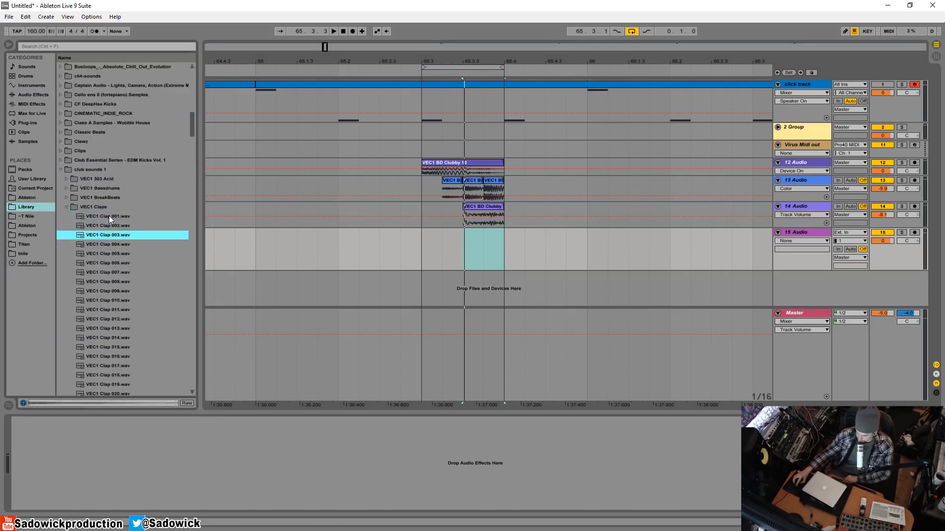
key(Down)
key(Down)
key(Down)
key(Down)
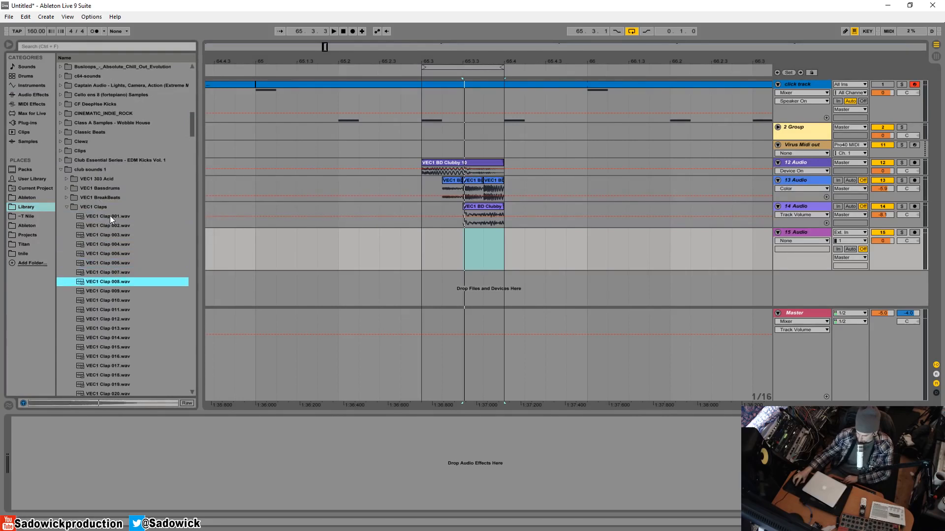
key(Up)
drag(106, 282, 421, 236)
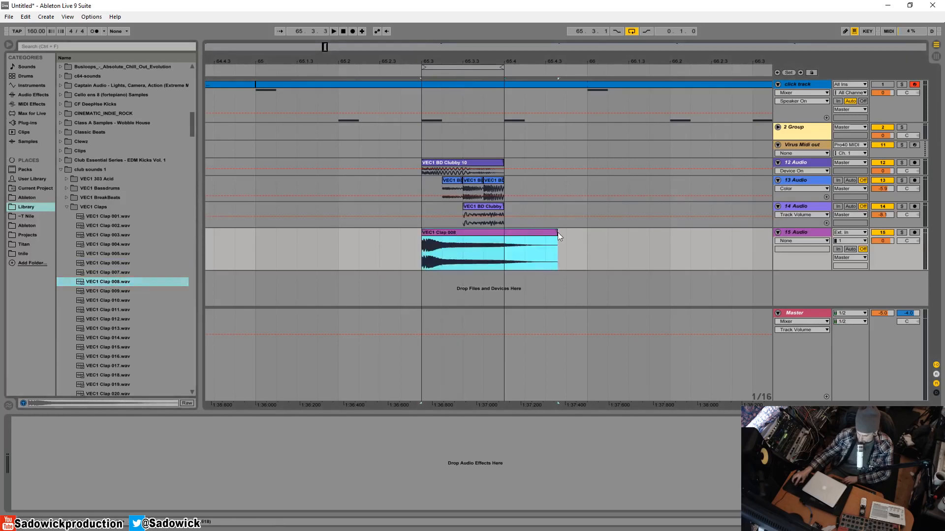
drag(556, 235, 502, 237)
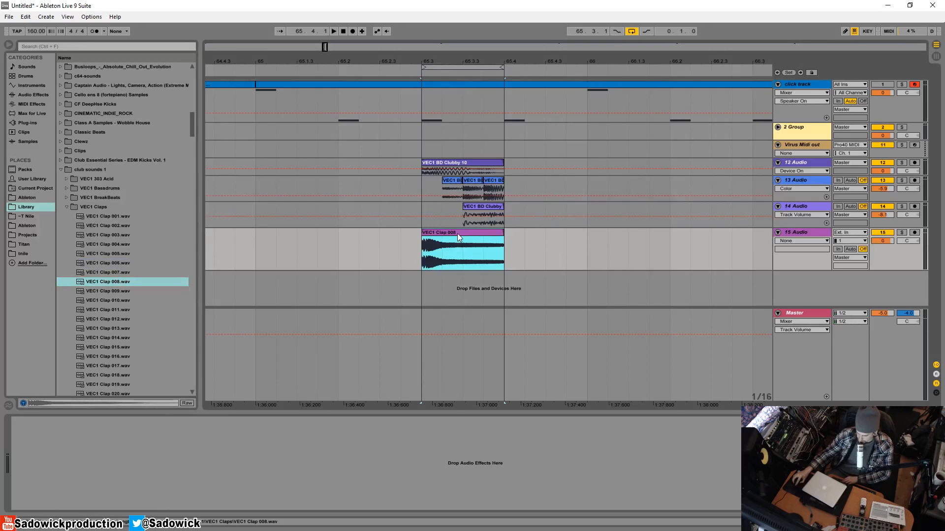
Reverse the VEC1 Clap 008 clip and preview it soloed with 15 Audio at -3.5 dB.
key(shift+Tab)
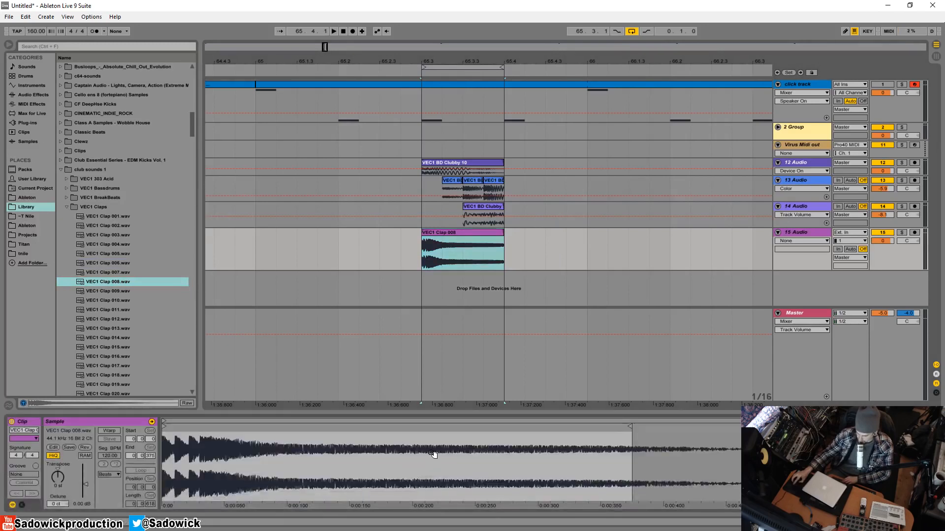
click(84, 447)
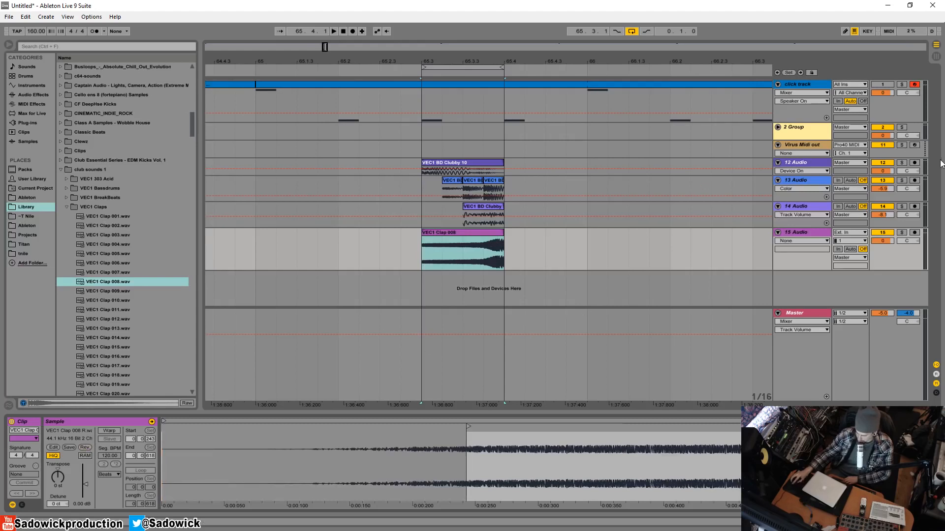
drag(889, 244, 889, 249)
click(902, 232)
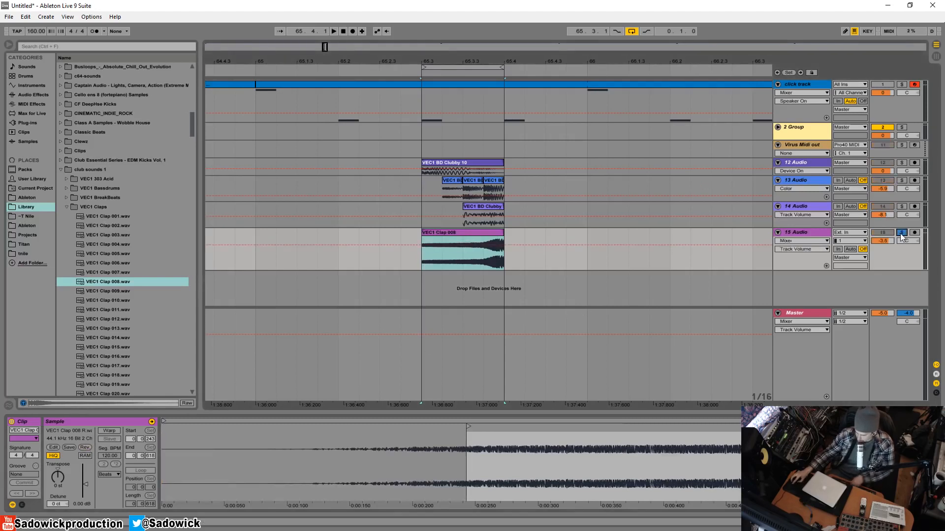
key(space)
key(space)
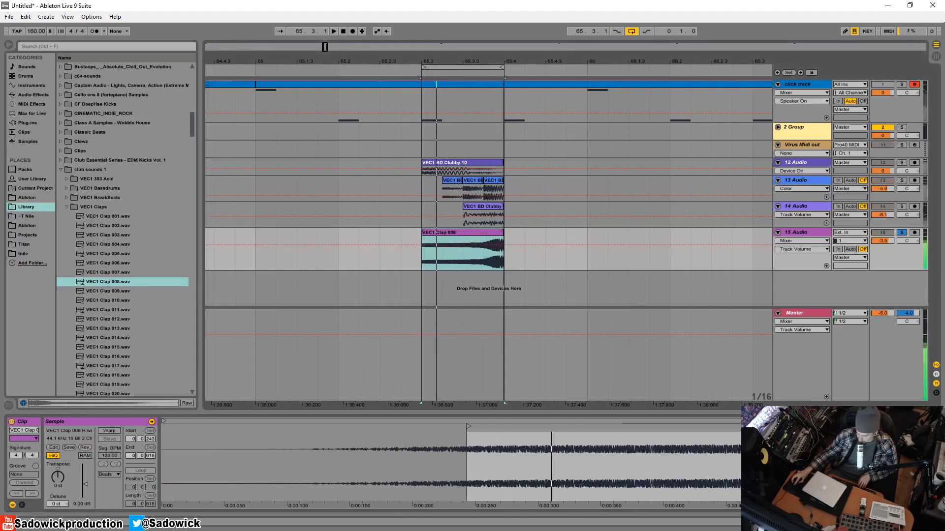
Using a Narrow adaptive grid, trim the final transients off the reversed clap and move the clip so it ends at 65.4.
drag(508, 61, 546, 265)
drag(531, 234, 497, 242)
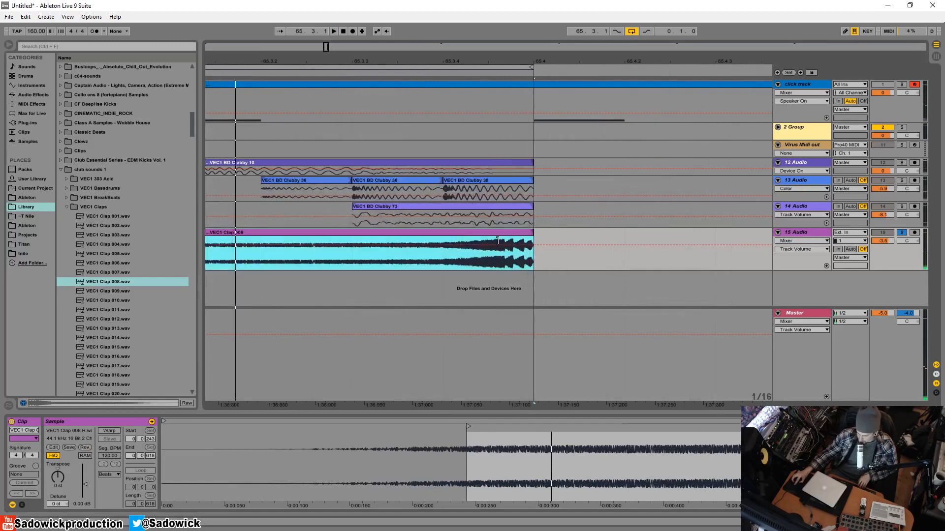
right_click(544, 253)
click(568, 327)
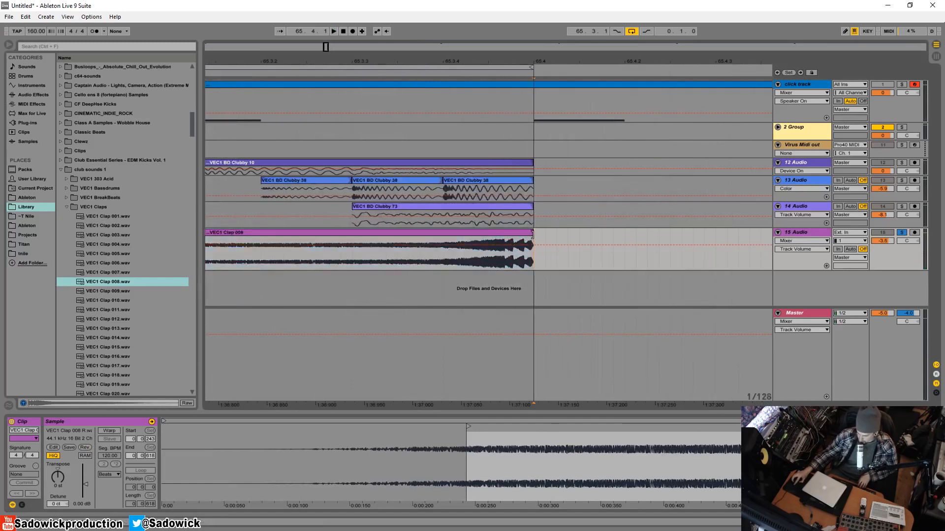
drag(532, 235, 511, 234)
key(space)
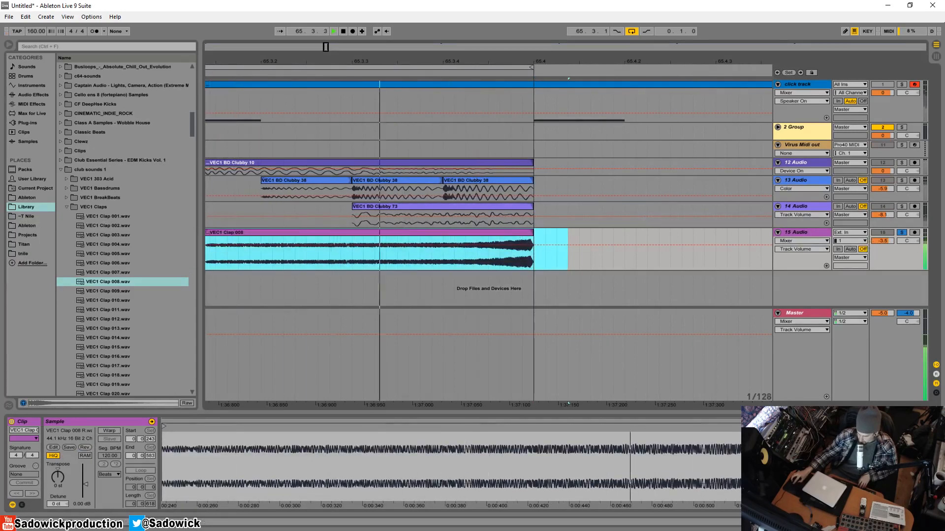
Lower 15 Audio to -6.3 dB, show the clip fades and stretch the clap's fade-in over about two thirds of the clip.
drag(881, 242, 881, 251)
drag(478, 61, 477, 34)
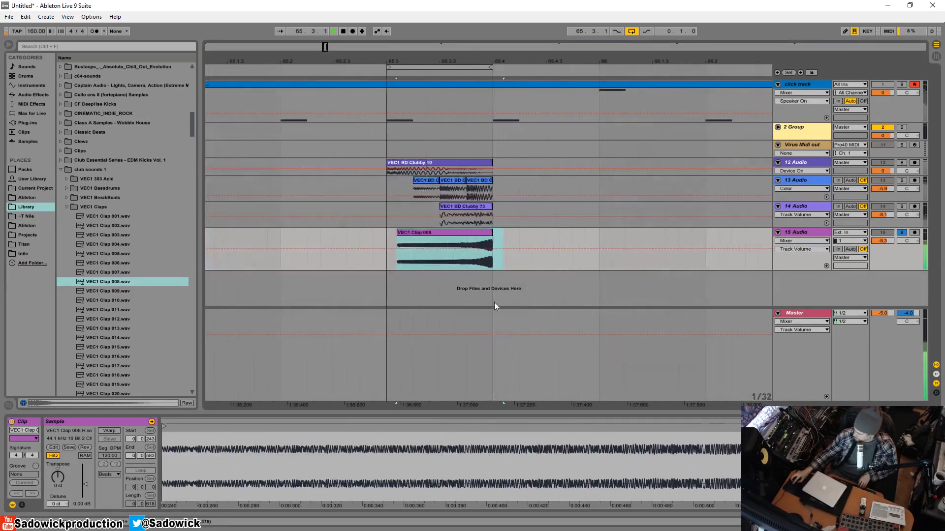
key(space)
right_click(408, 259)
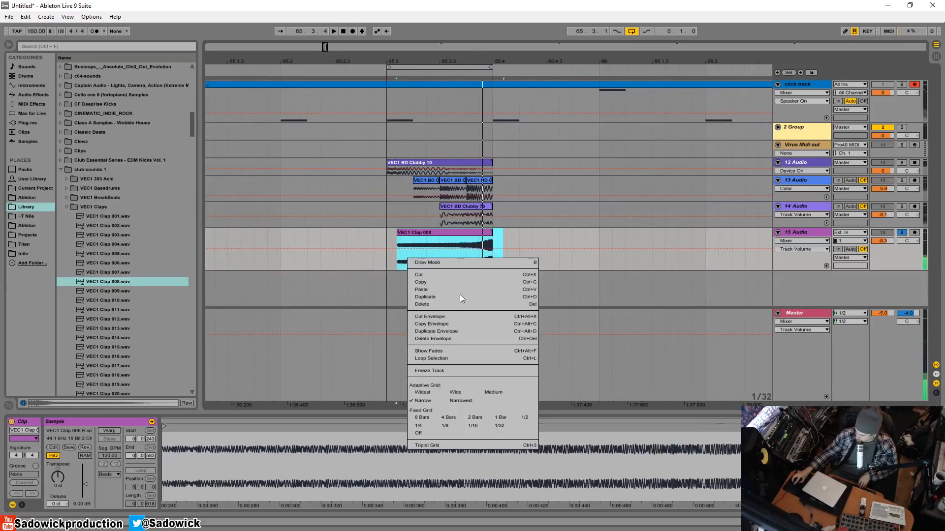
click(430, 351)
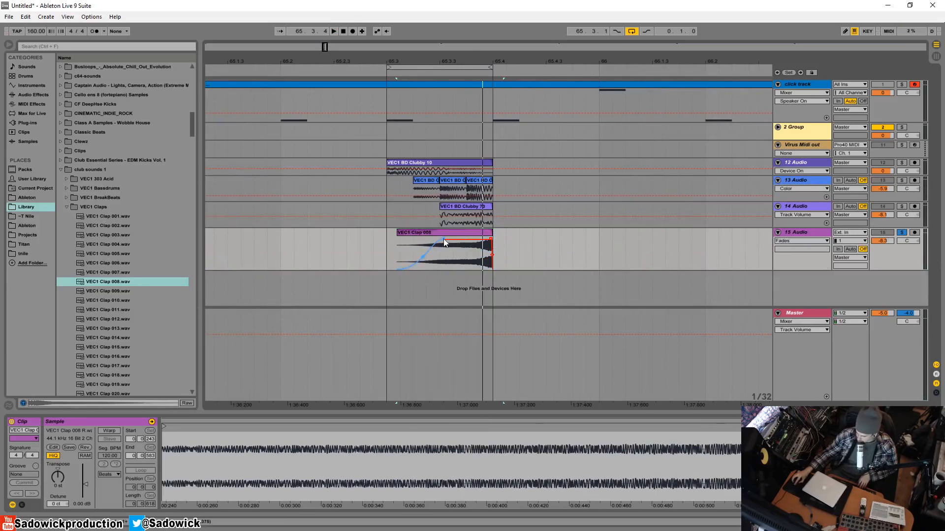
drag(444, 240, 459, 241)
Play the loop, lower 15 Audio to -9.7 dB and unsolo it to hear it with the other layers.
key(space)
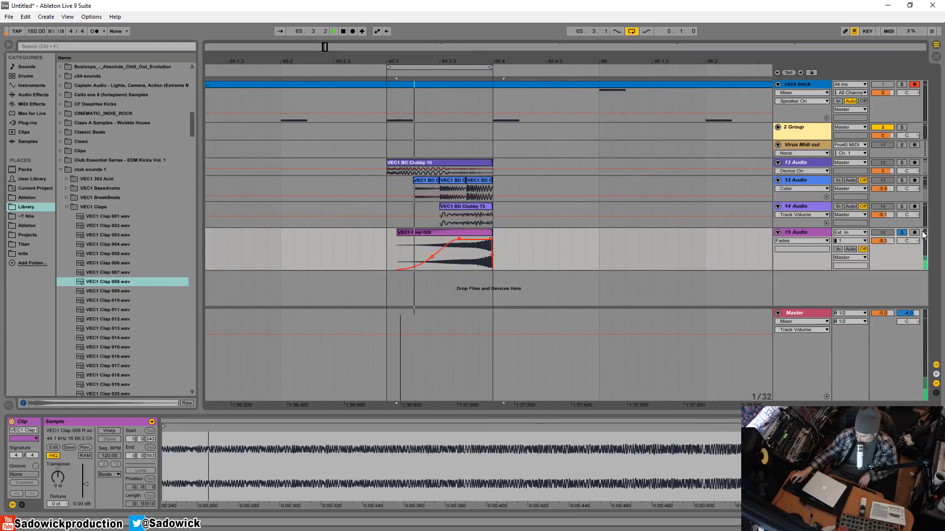
drag(883, 242, 883, 246)
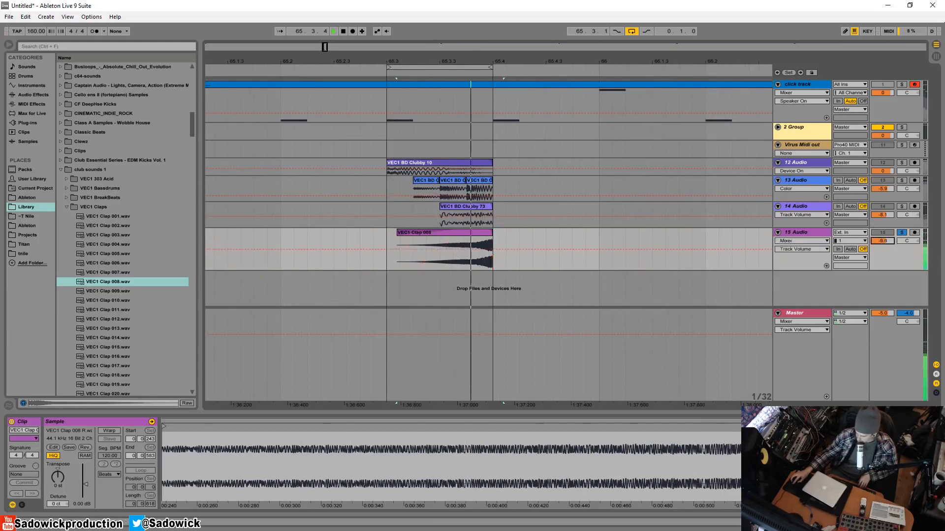
click(902, 233)
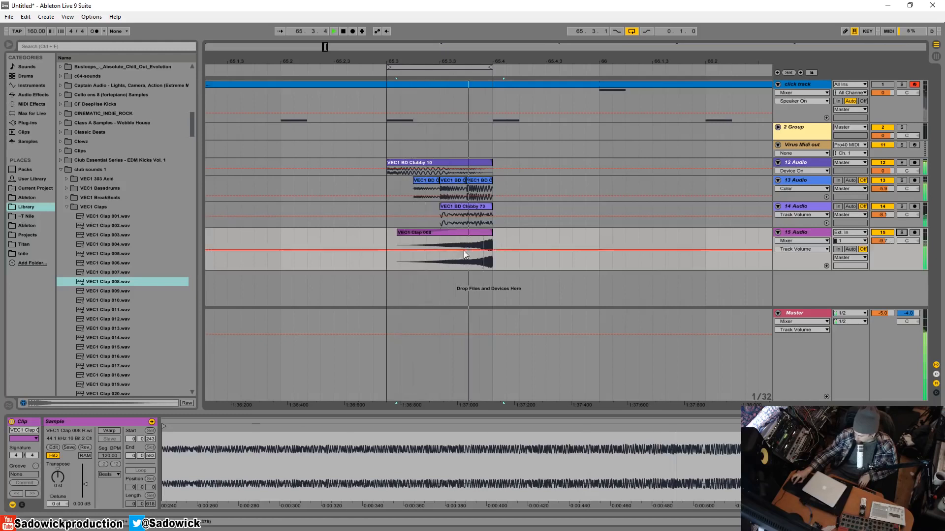
Extend the start of the reversed clap clip back to 65.3 and lower 15 Audio to -11.8 dB.
click(459, 235)
right_click(460, 236)
click(406, 236)
drag(399, 235, 388, 235)
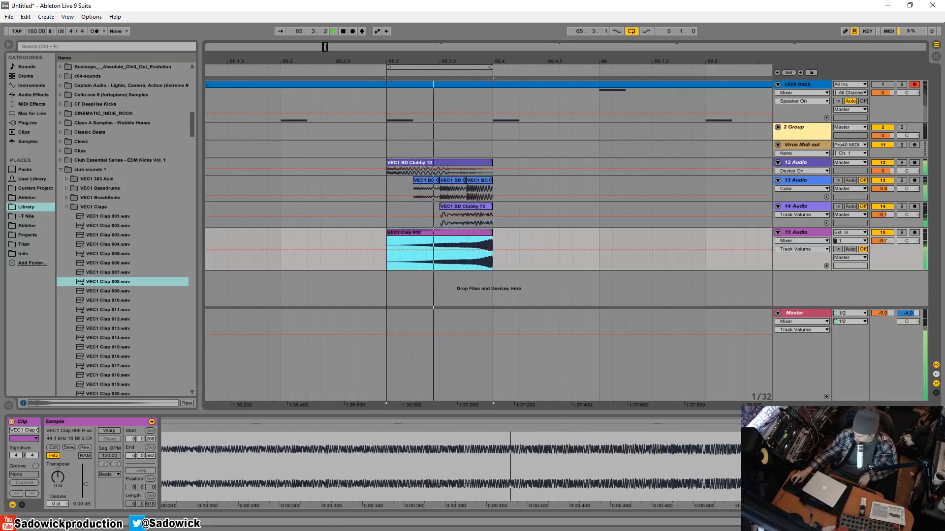
drag(881, 242, 914, 342)
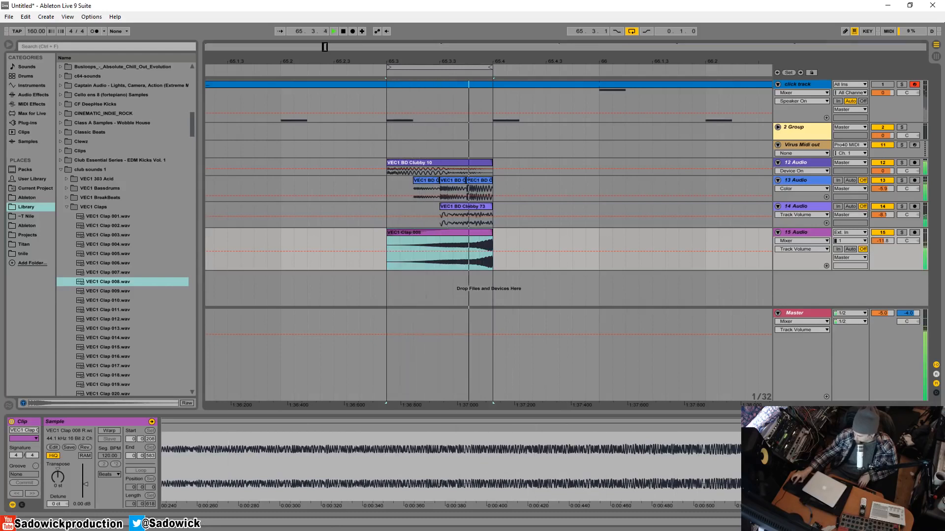
Add an EQ Eight from the audio effects to the 15 Audio clap track.
click(321, 229)
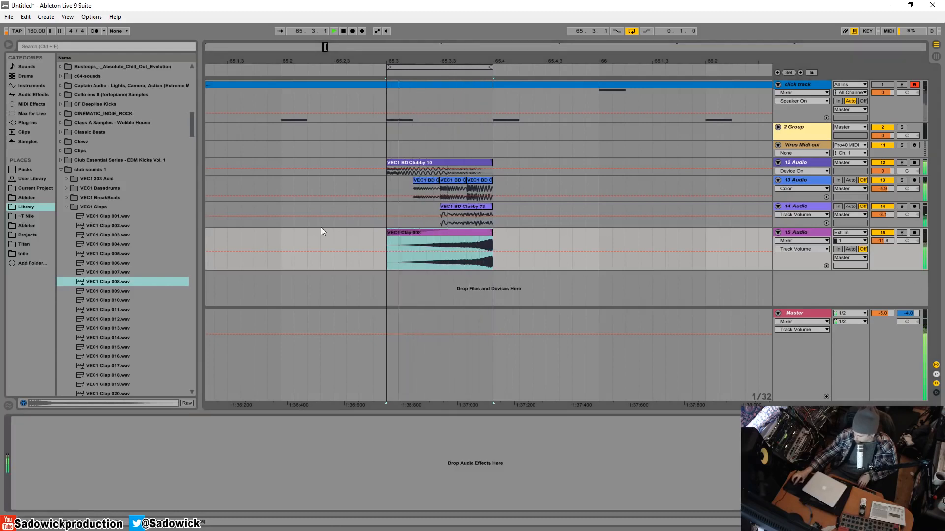
click(33, 93)
click(99, 160)
drag(505, 270, 453, 247)
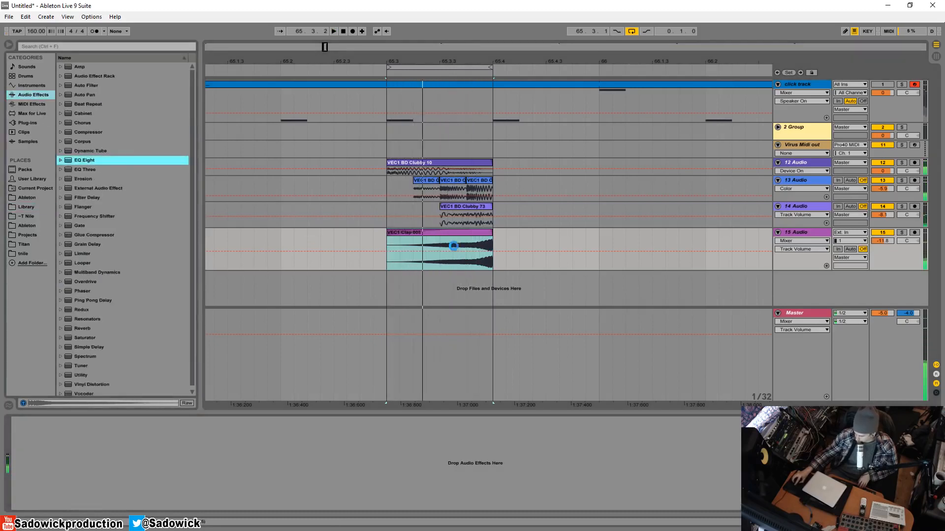
Shape the clap's EQ Eight with a low cut, a dip of about -4.59 dB at 945 Hz and a slight cut at 5.00 kHz.
drag(46, 459, 132, 467)
click(51, 497)
click(48, 444)
key(space)
drag(177, 458, 181, 461)
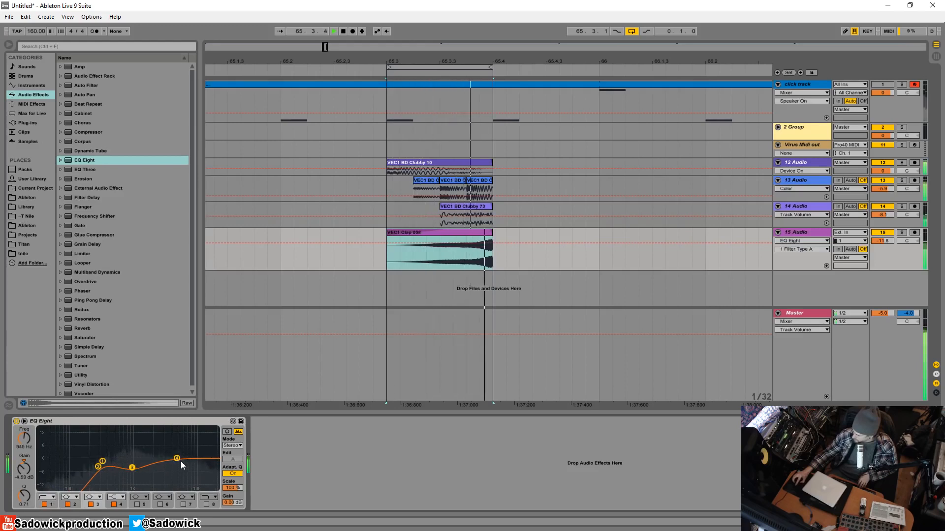
key(space)
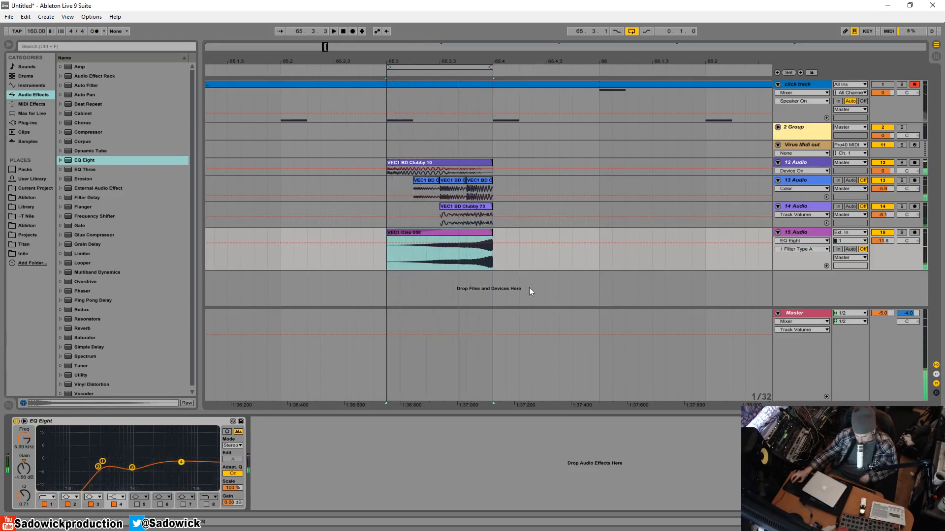